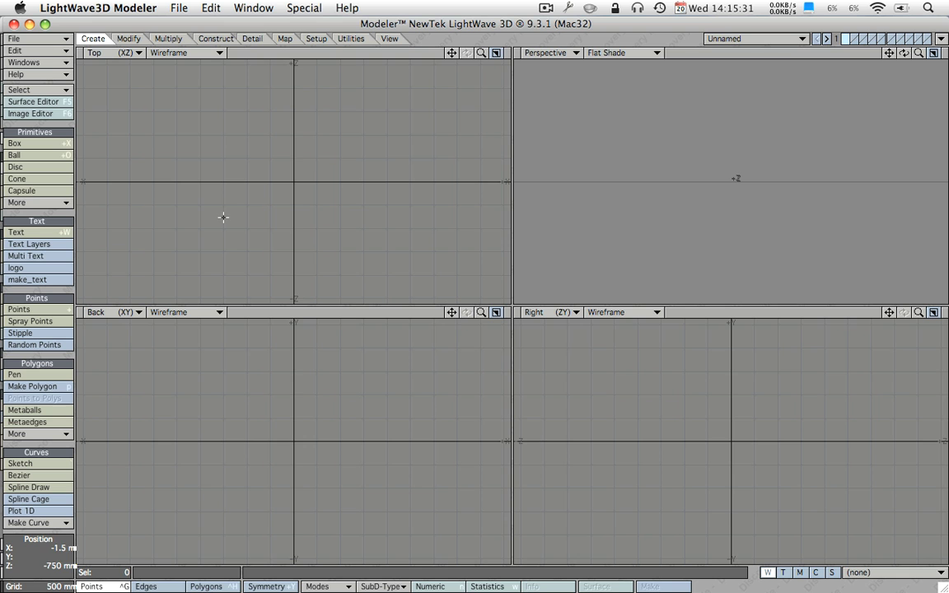
Step: Start a text object with the Text tool, entering "Lightwave" as its text and Arial Narrow as its font
click(128, 214)
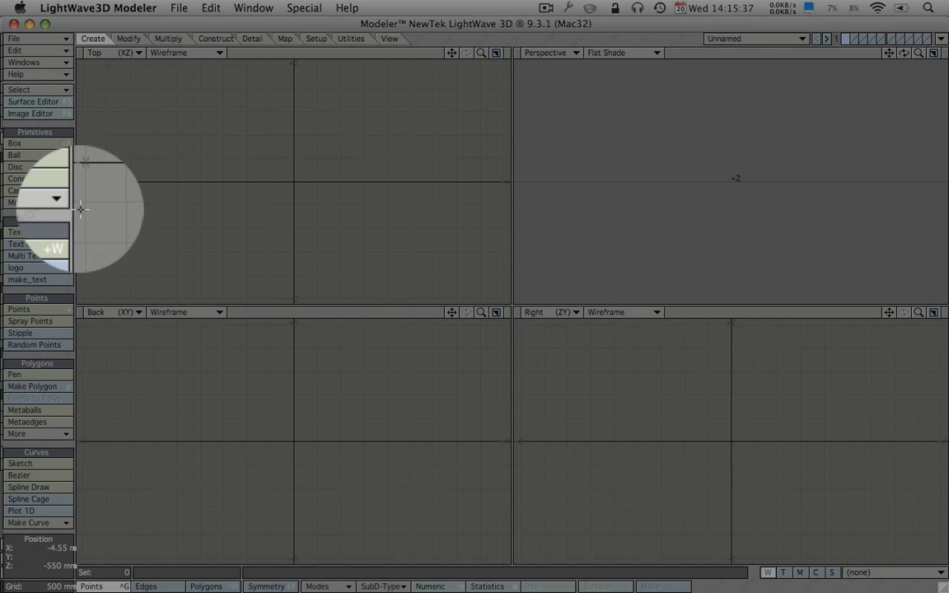
click(37, 233)
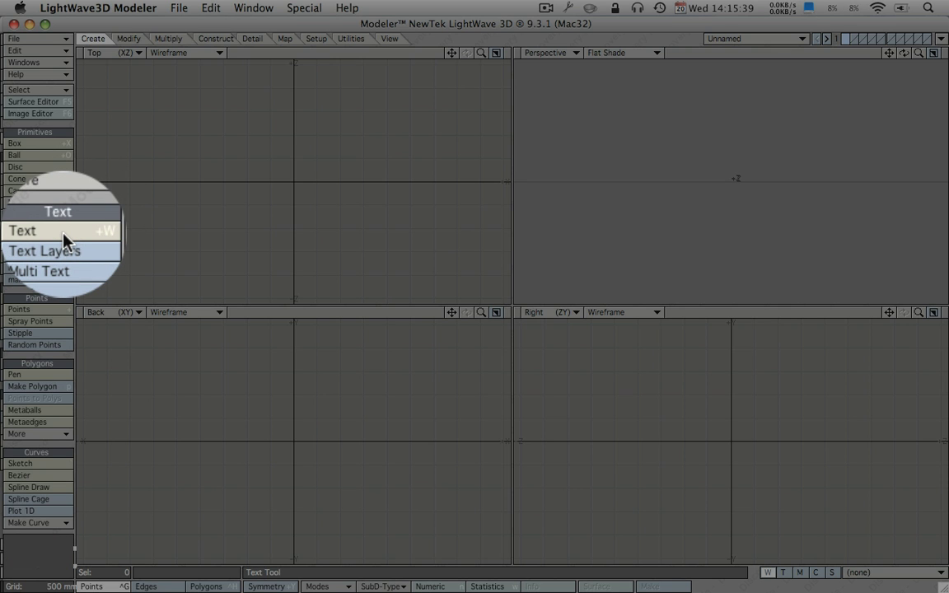
click(323, 212)
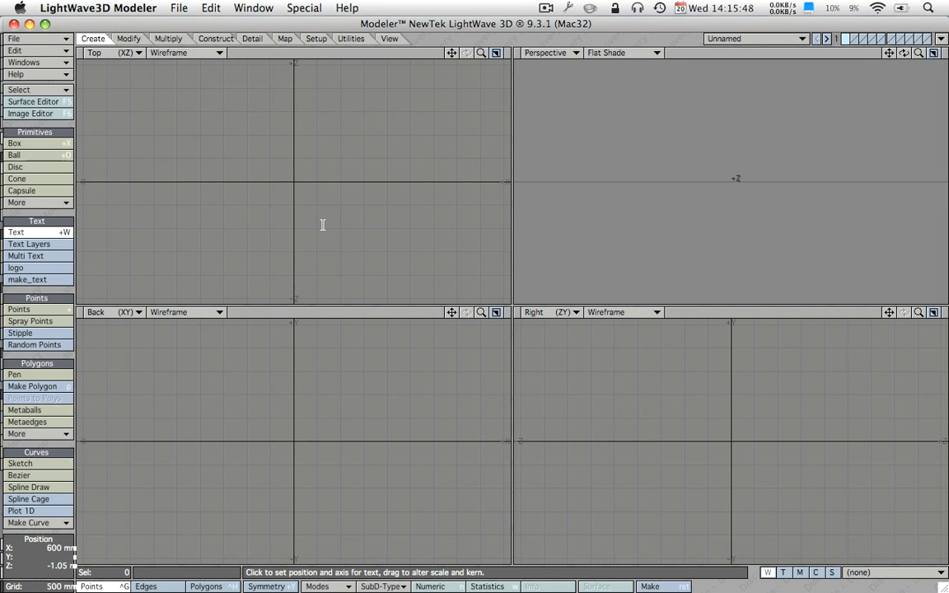
key(n)
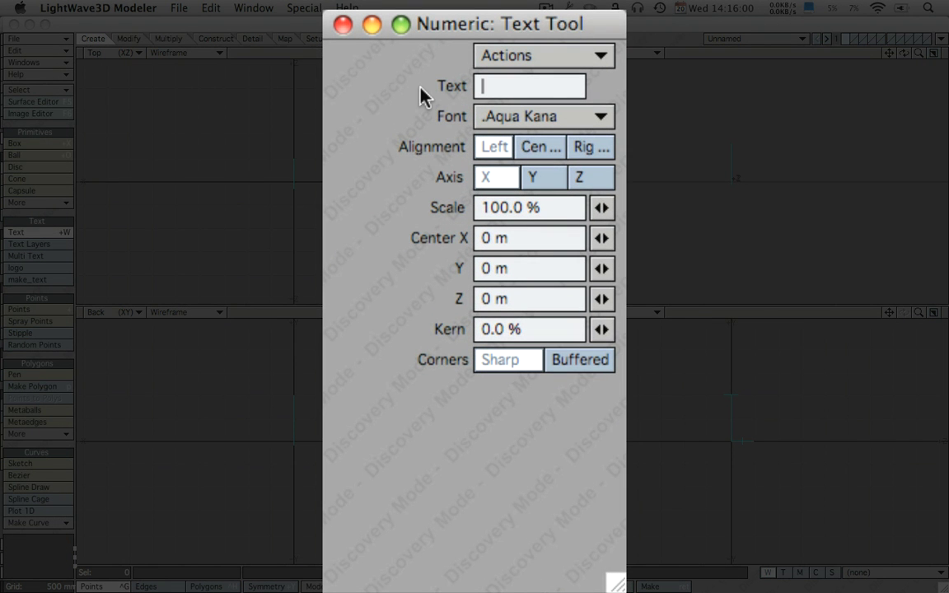
text(Lightwave)
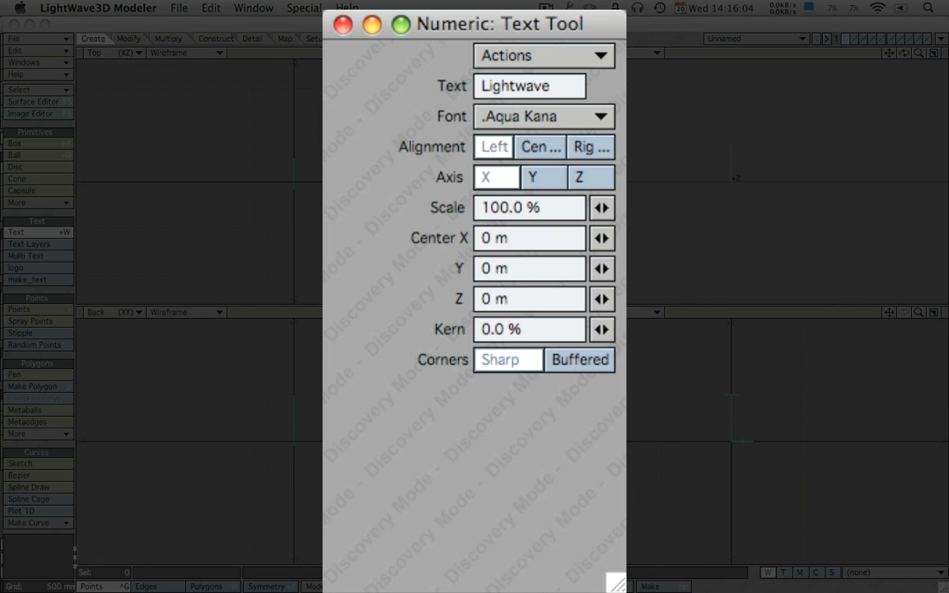
click(552, 120)
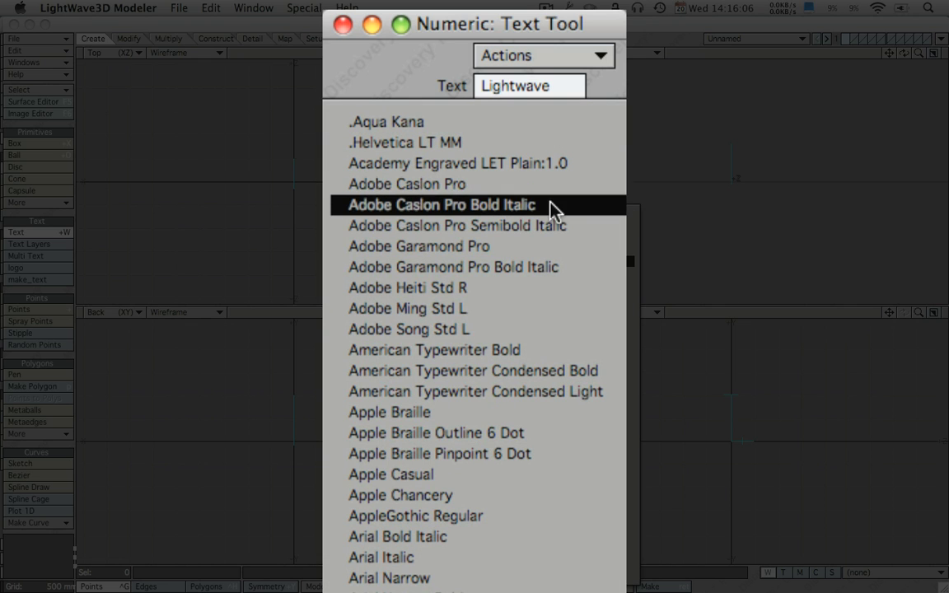
click(422, 579)
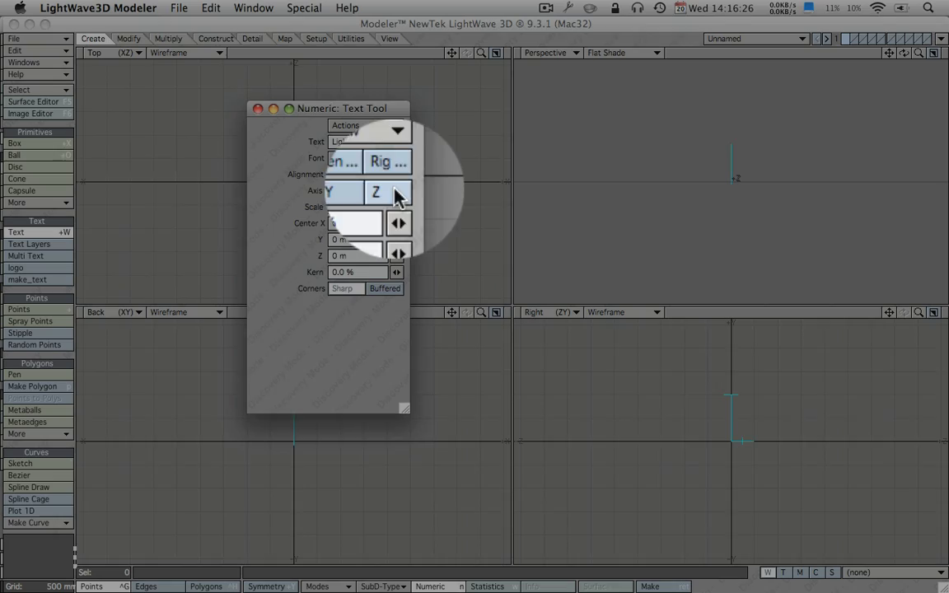
Step: Set the text to the Z axis with centre alignment, create it and close the numeric settings
click(395, 191)
click(363, 174)
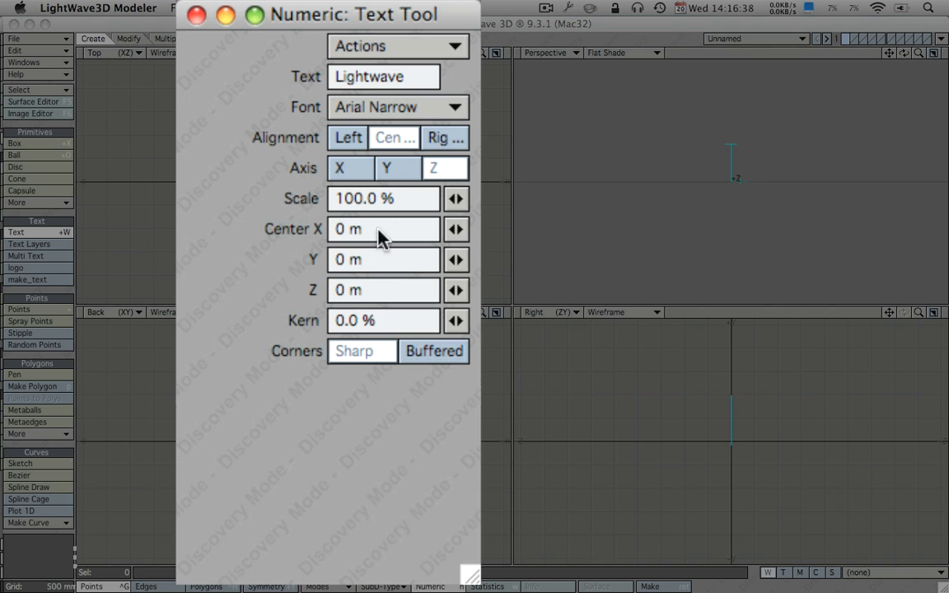
click(420, 77)
key(Return)
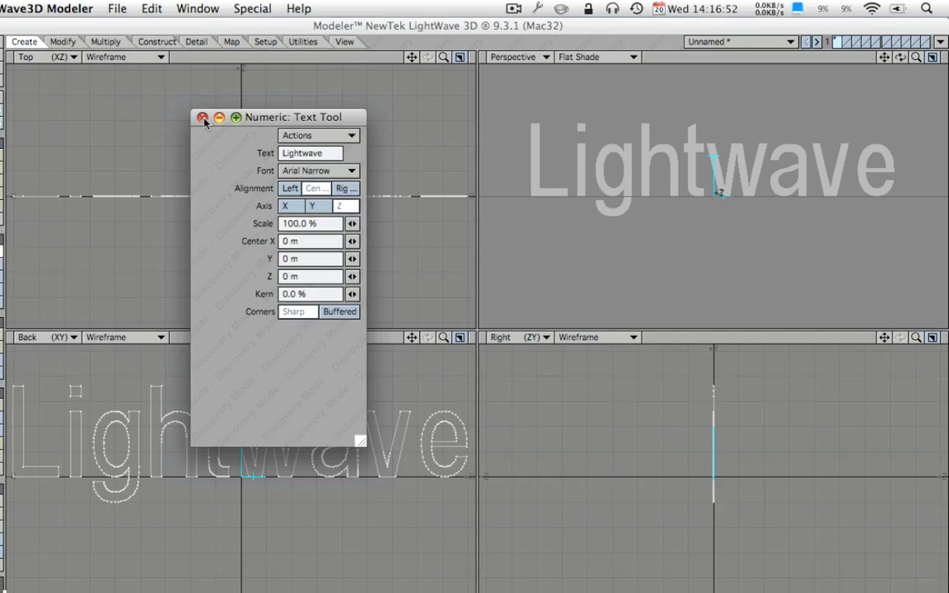
click(201, 116)
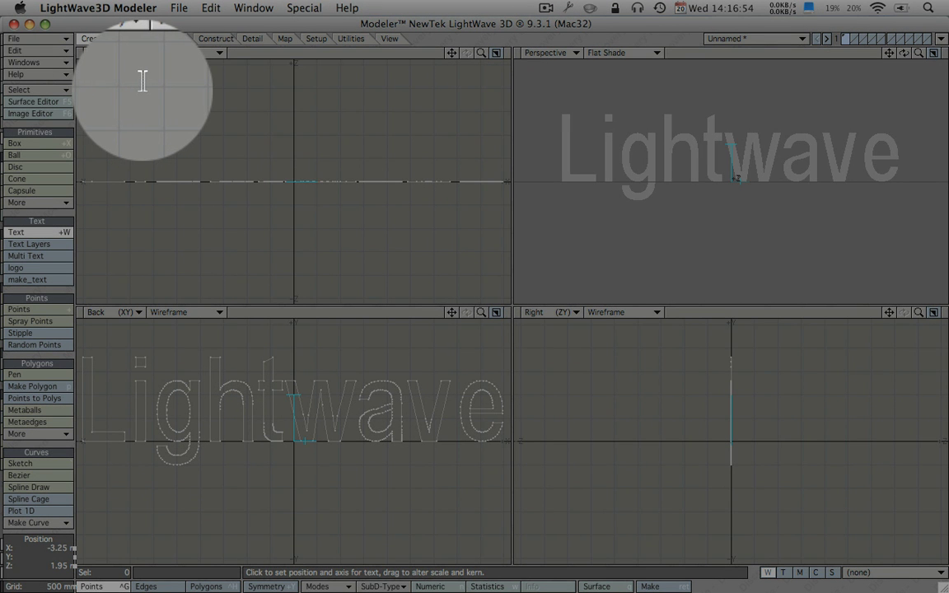
Step: Extrude the Lightwave text about 500 mm along the Z axis and inspect its depth in perspective
click(169, 38)
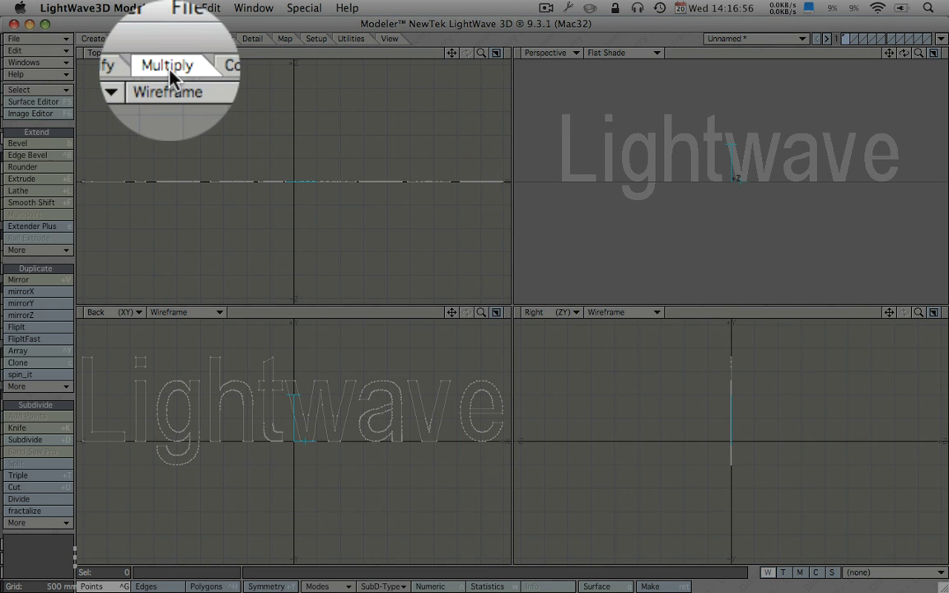
click(23, 178)
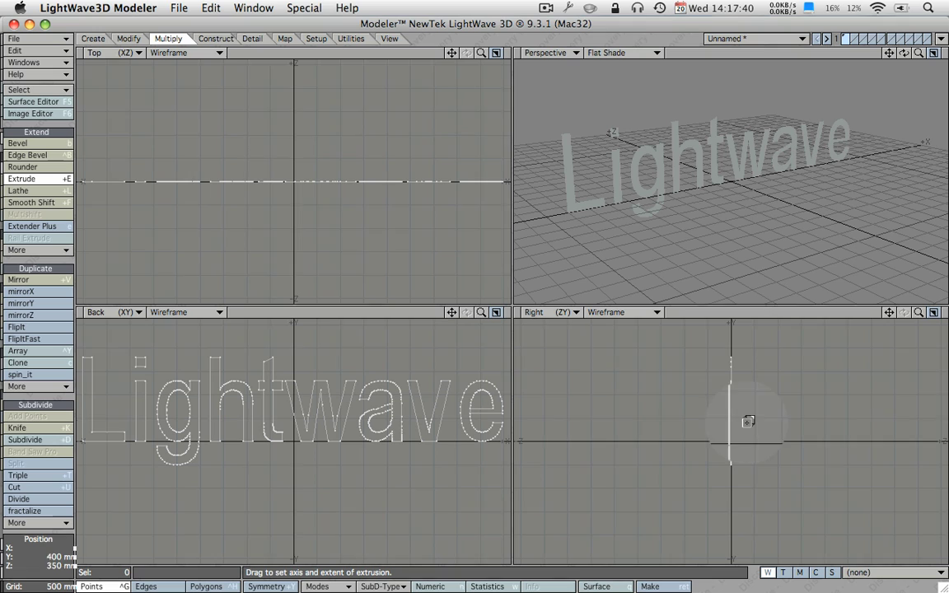
click(748, 421)
drag(755, 421, 771, 421)
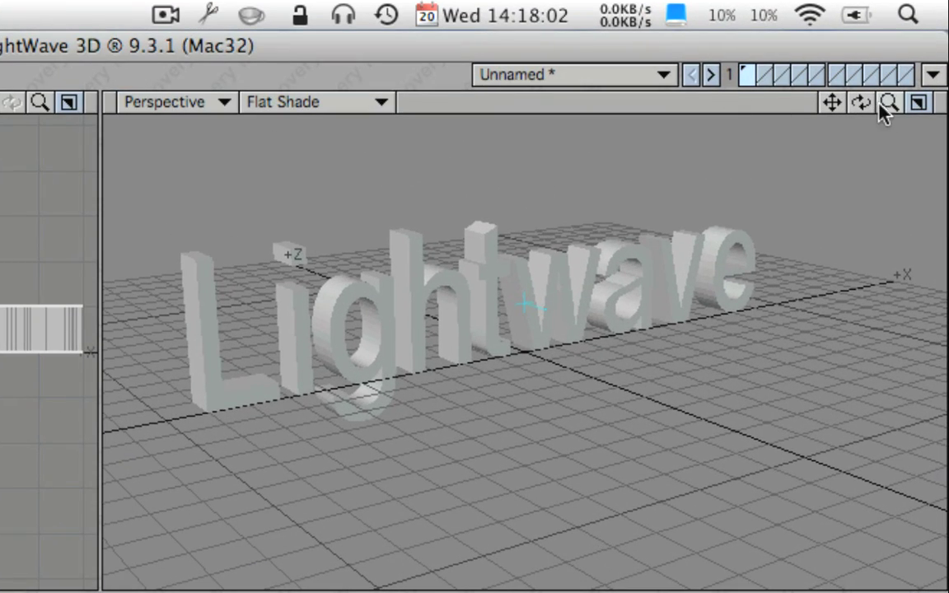
drag(861, 103, 719, 200)
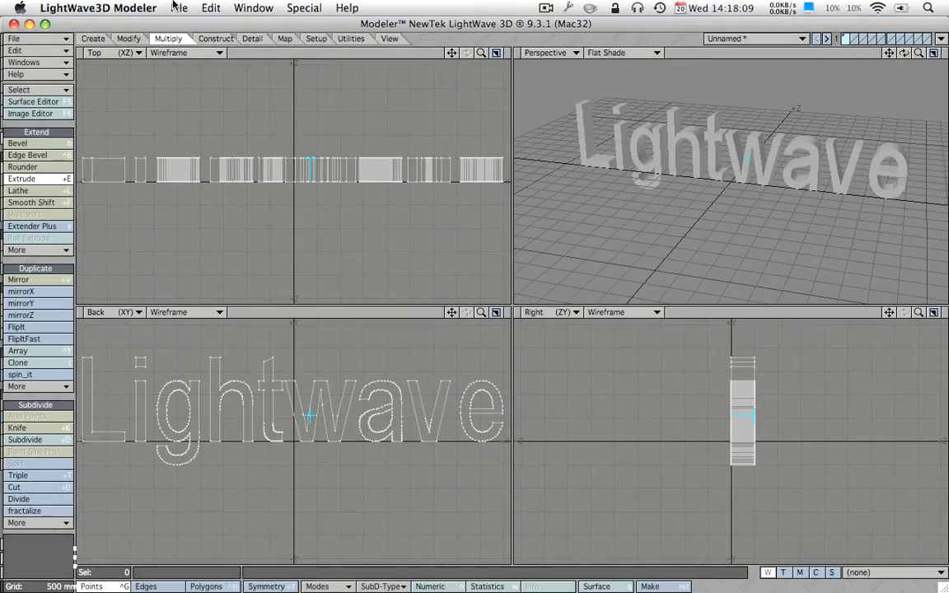
Step: Save the object as Lightwave in the LightwaveProjectExample folder on the Desktop
click(176, 7)
click(197, 91)
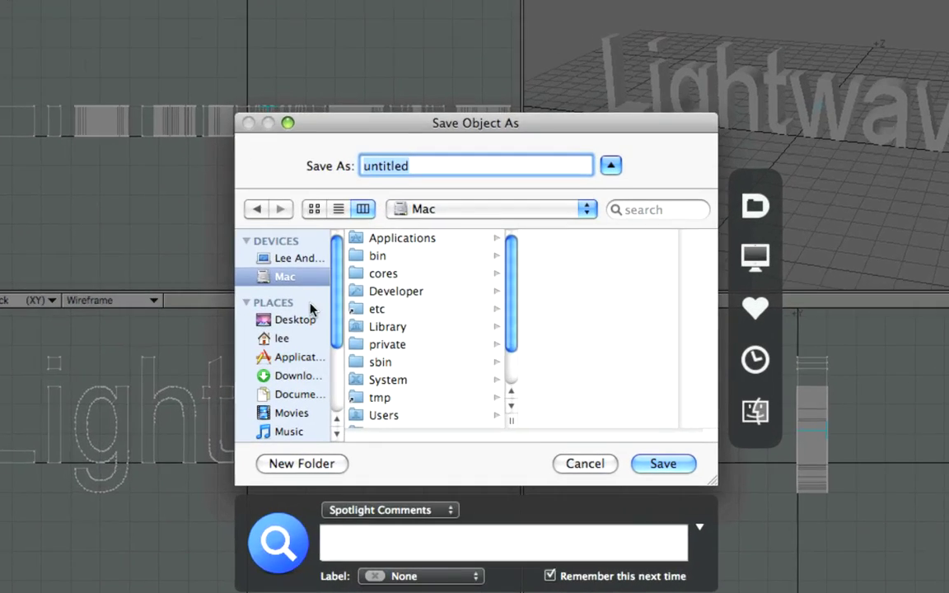
click(325, 327)
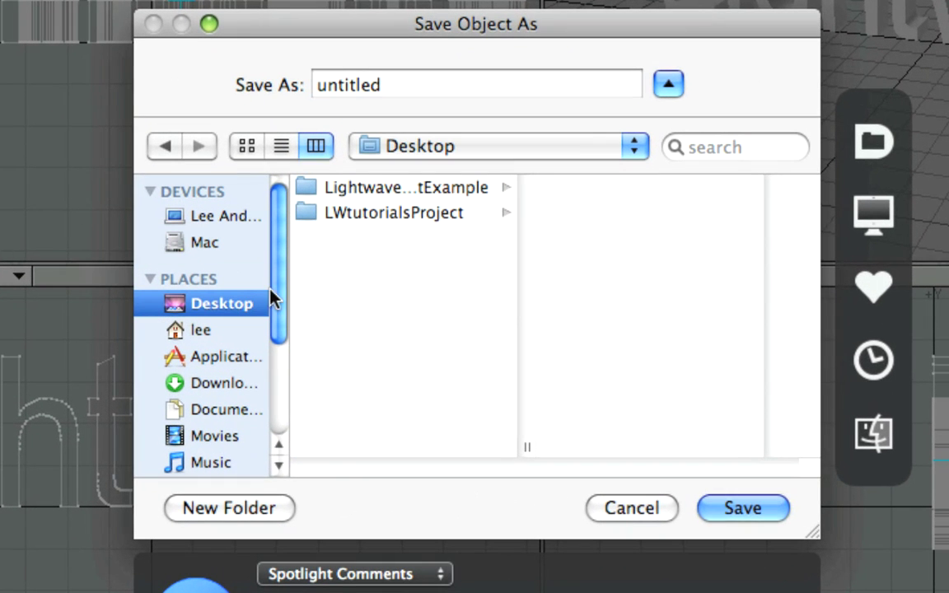
click(397, 189)
double_click(416, 85)
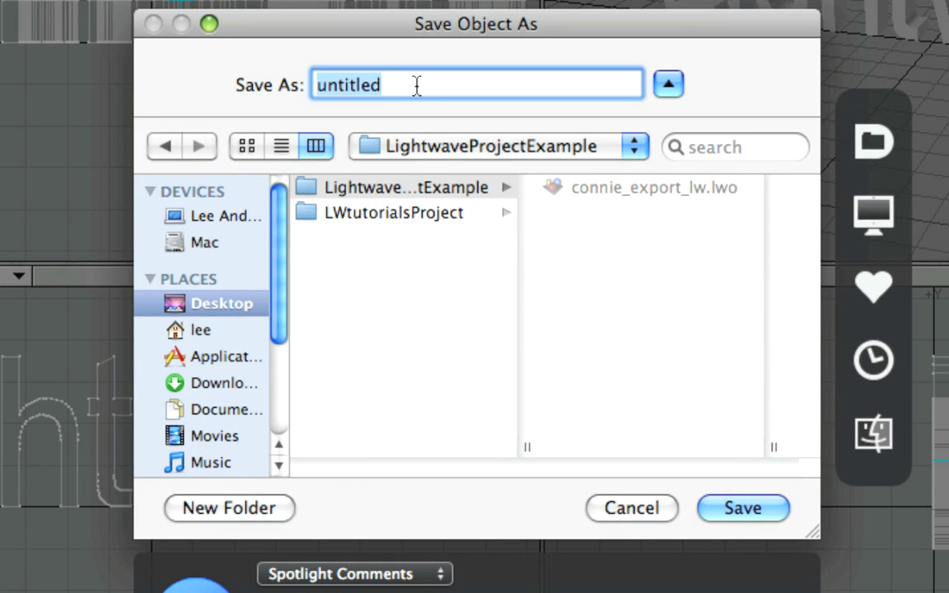
text(Lightwave)
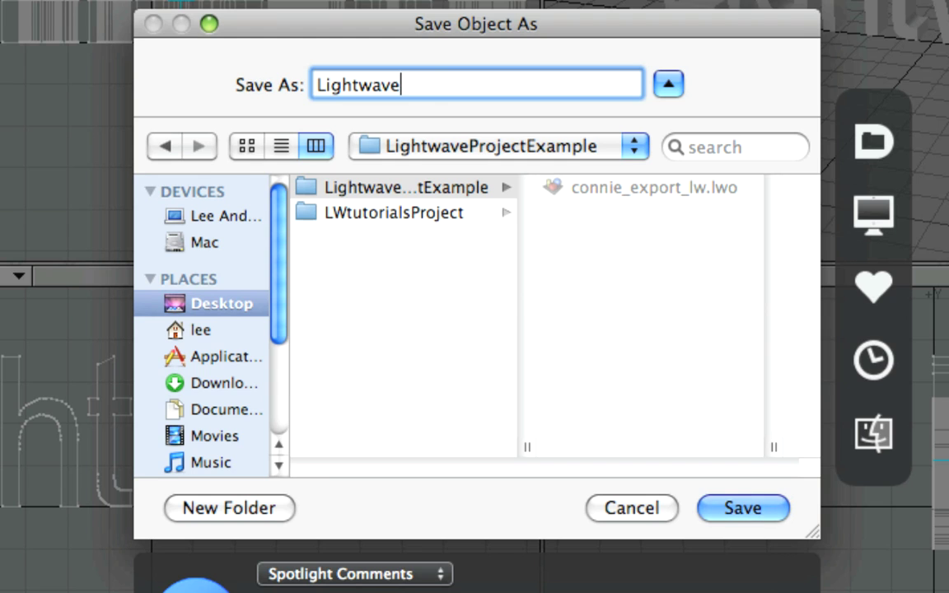
key(Return)
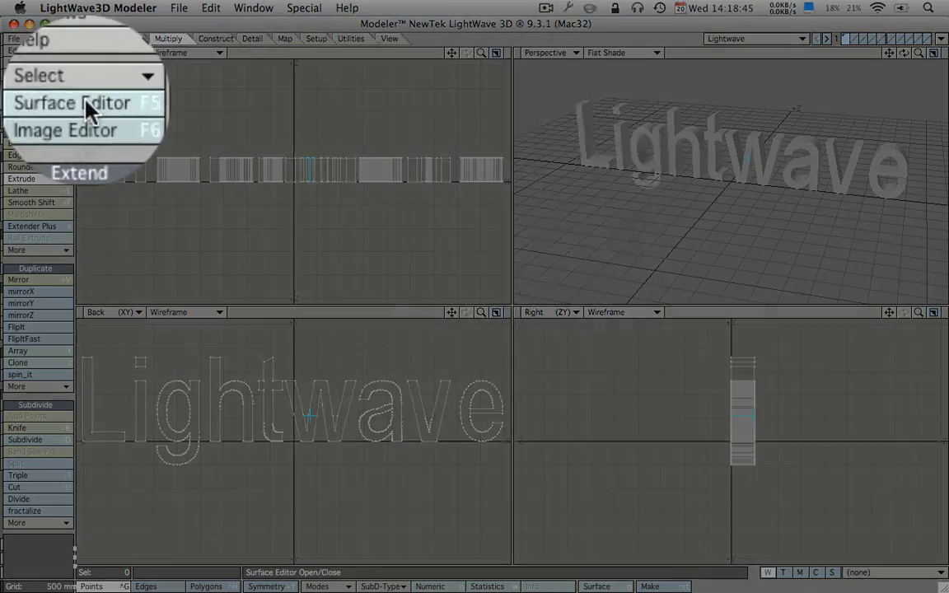
Step: Look over the text's Default surface settings in the Surface Editor and close the editor
click(41, 102)
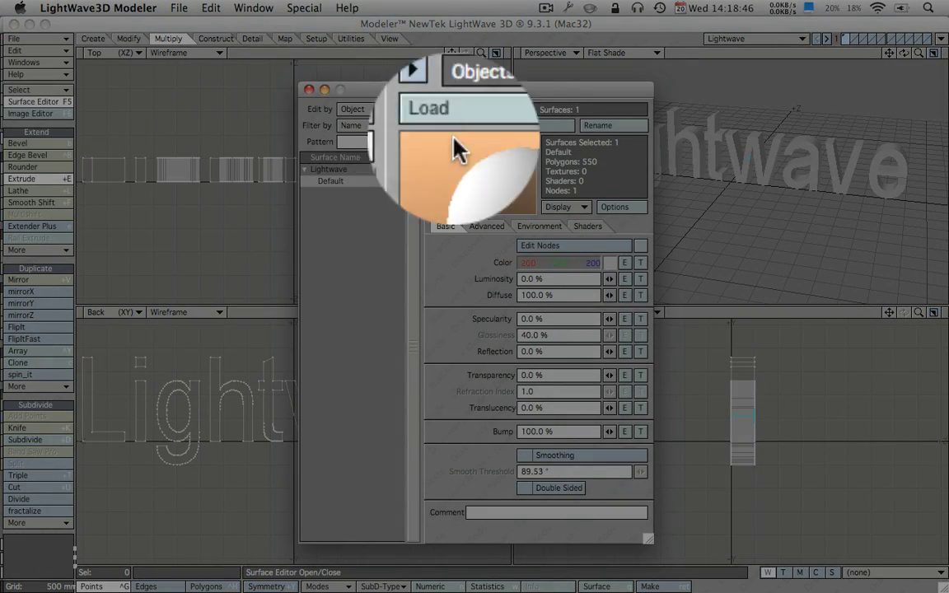
click(308, 91)
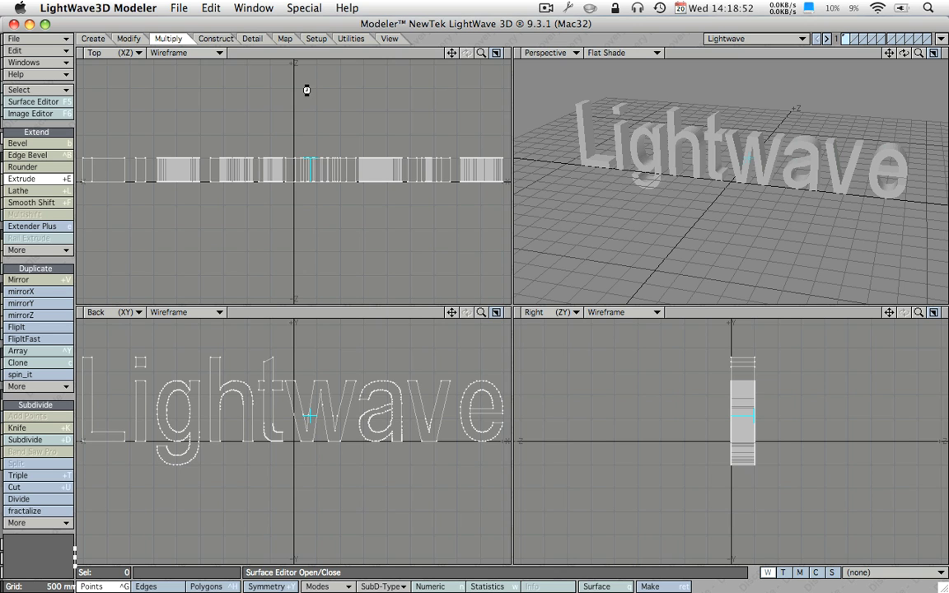
Step: Switch to LightWave Layout and load the object Lightwave.lwo from the LightwaveProjectExample folder
key(F12)
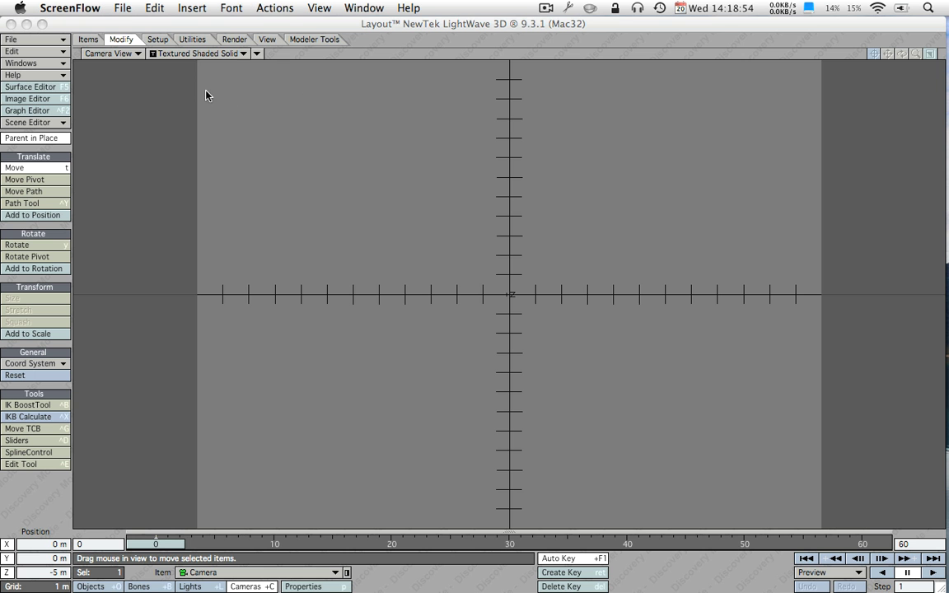
click(119, 29)
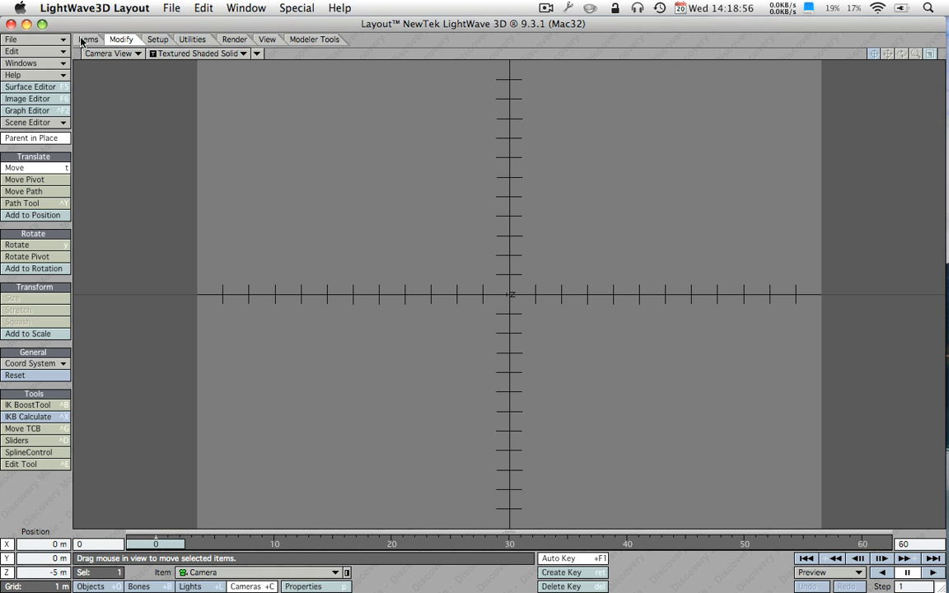
click(86, 40)
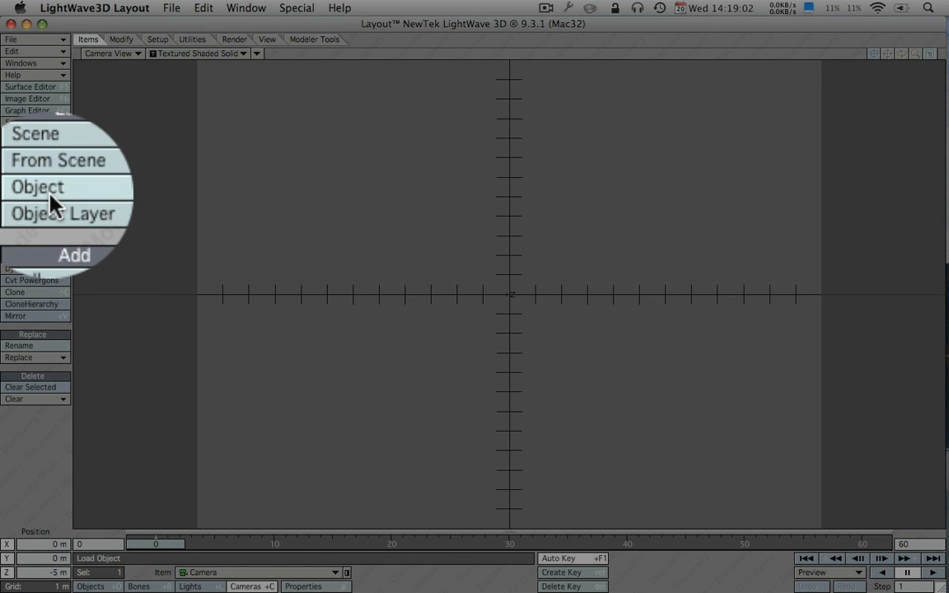
click(22, 192)
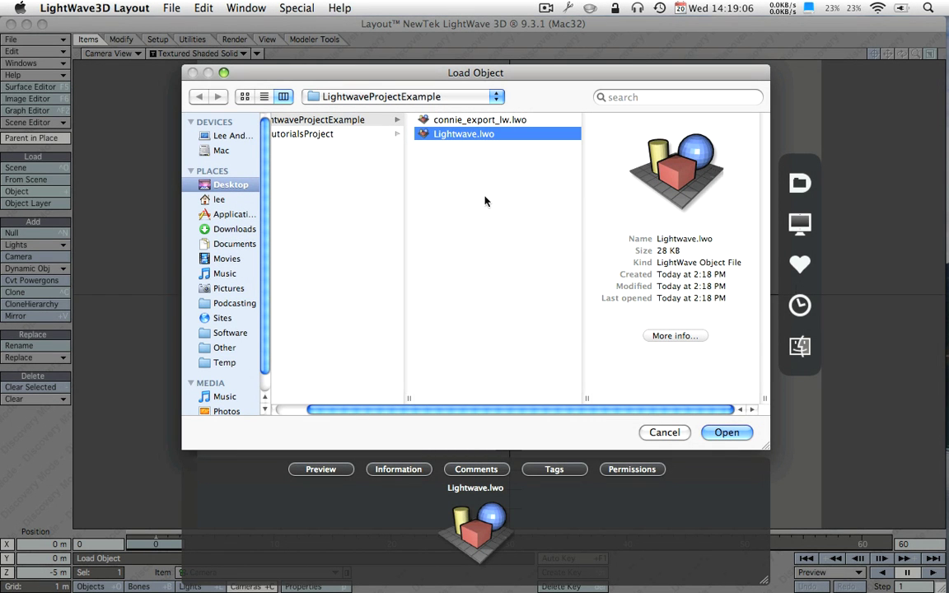
click(725, 432)
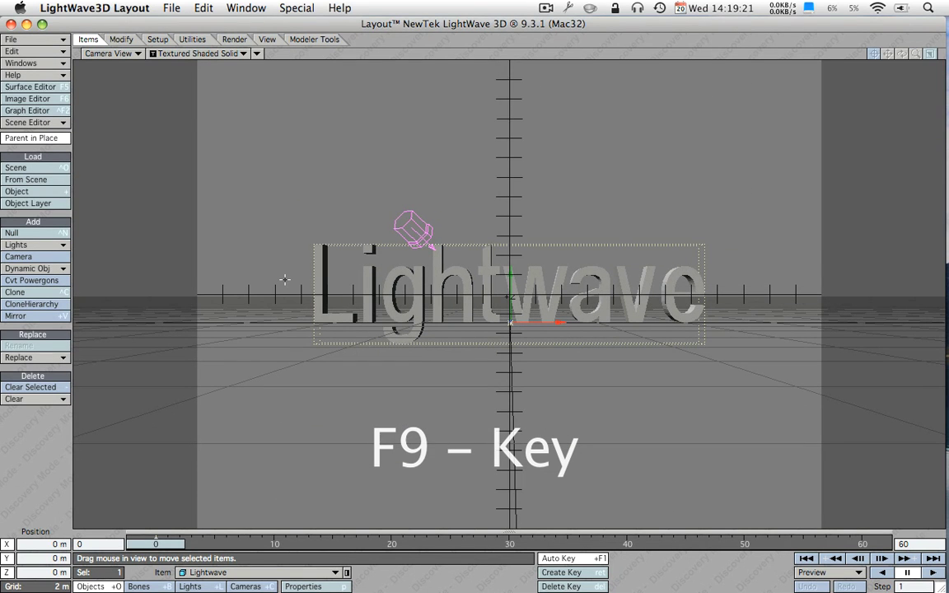
Step: Render the current frame to preview the text and close the rendered image
key(F9)
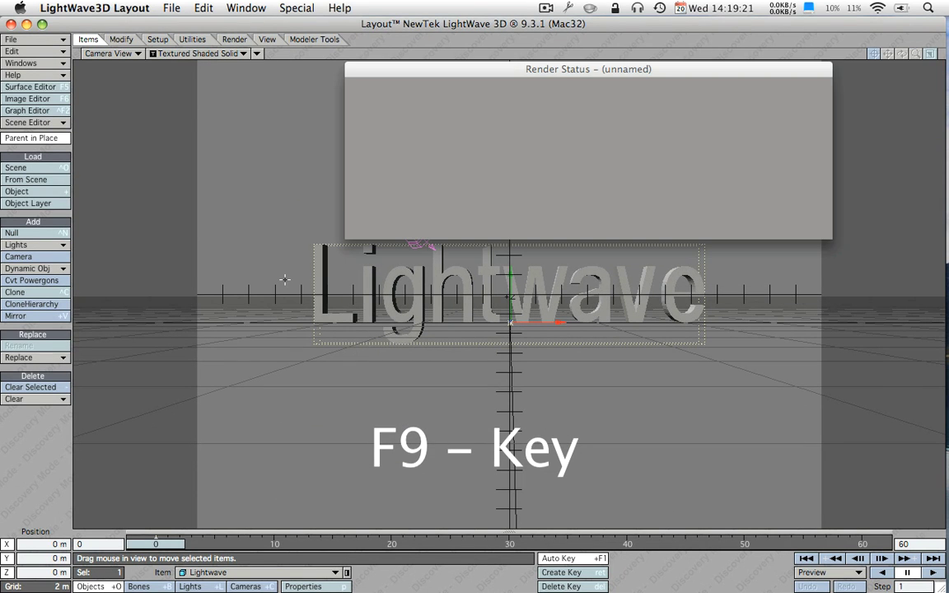
click(803, 229)
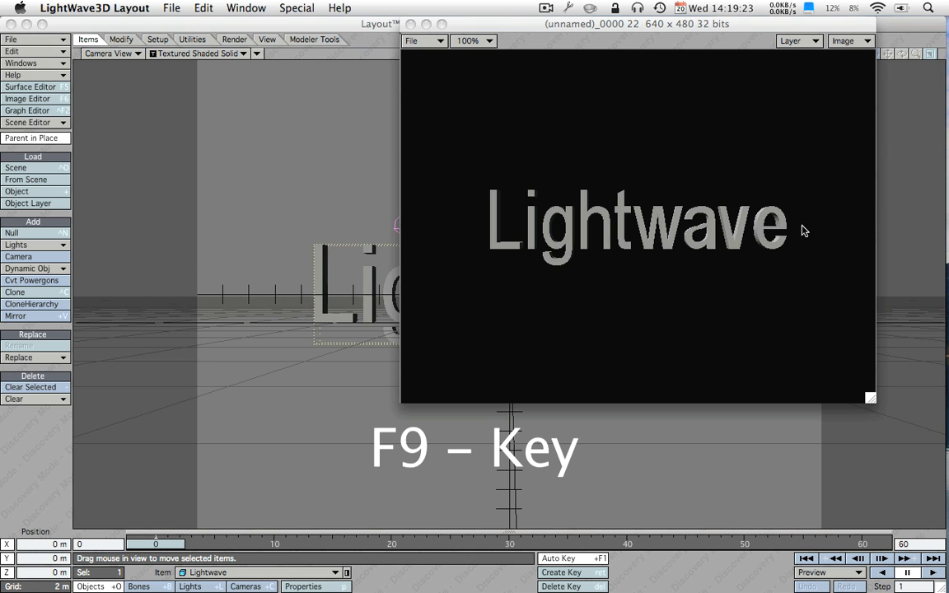
click(410, 23)
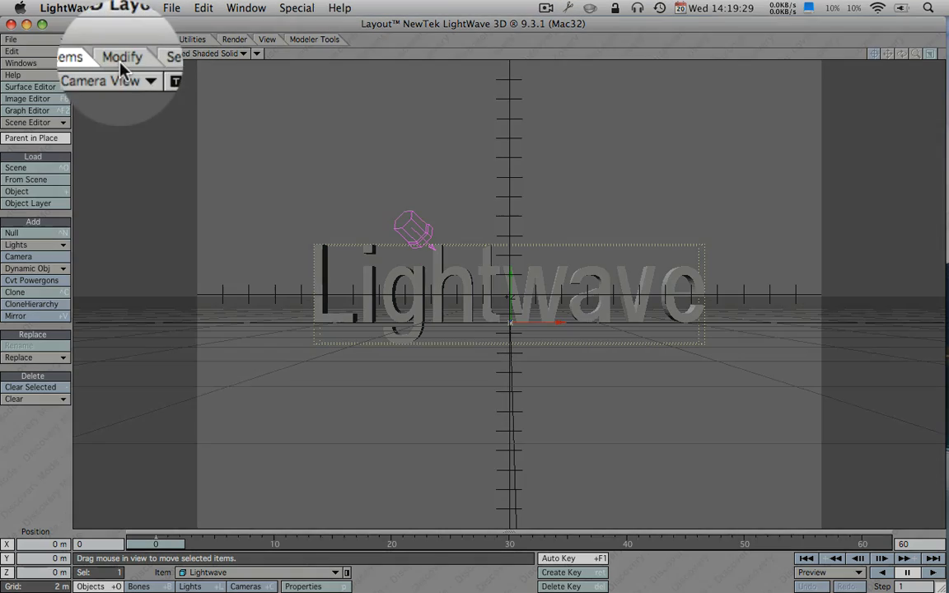
Step: Rotate the Lightwave object to a heading of about 20.4° and a pitch of about 21.4°
click(121, 39)
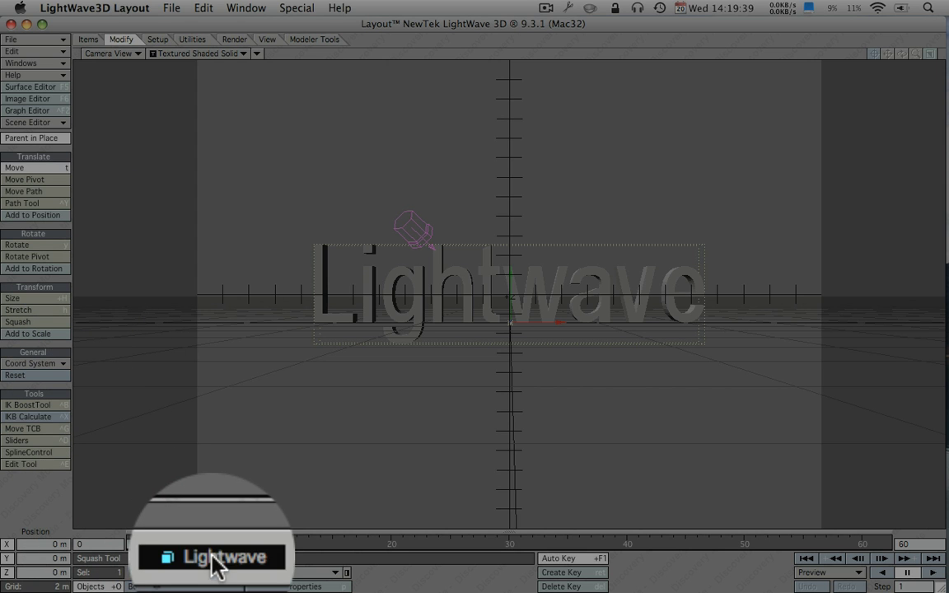
click(222, 571)
click(223, 572)
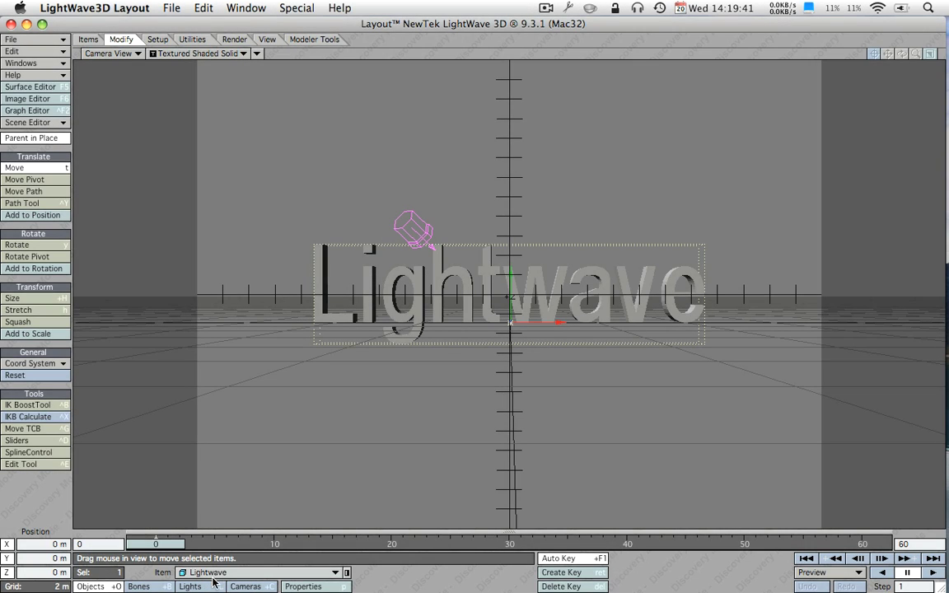
click(32, 256)
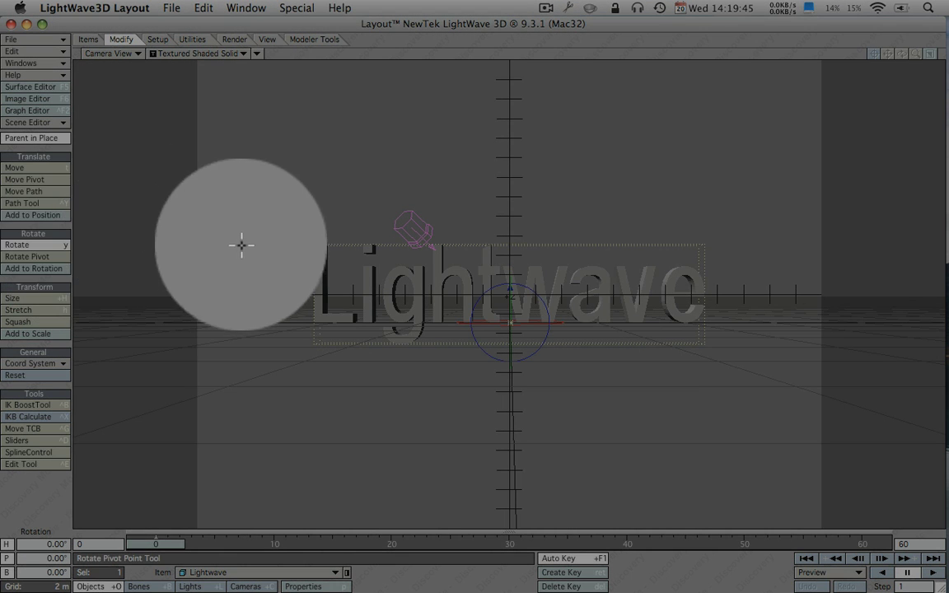
click(85, 250)
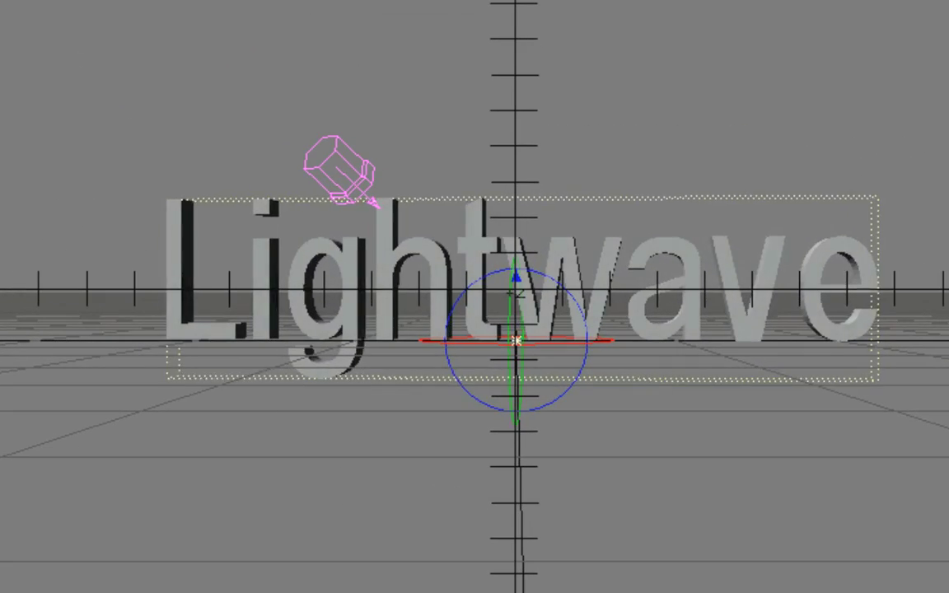
drag(658, 461, 626, 461)
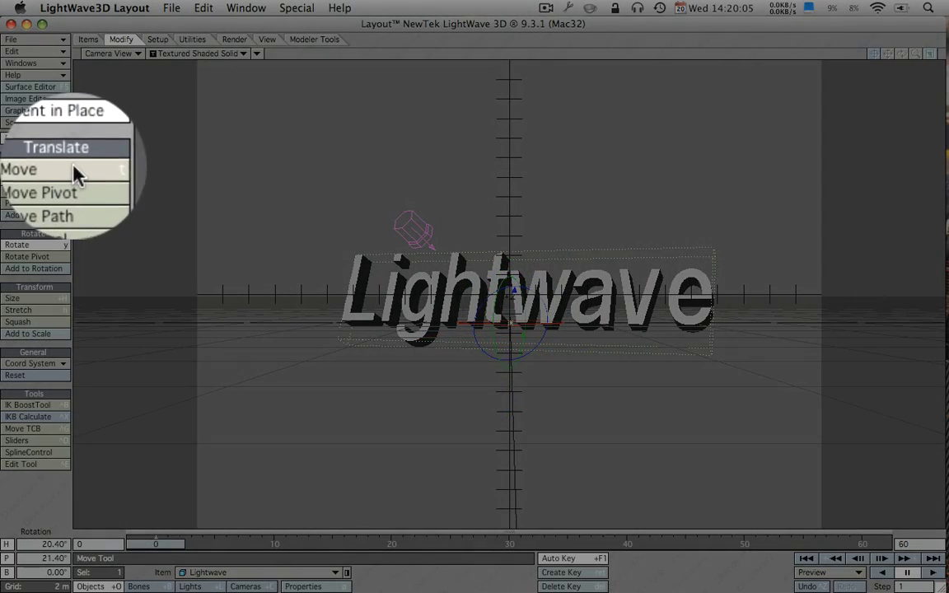
Step: Move the Lightwave object to about X -680 mm and Z -6.58 m, and close the rendered preview image
click(37, 167)
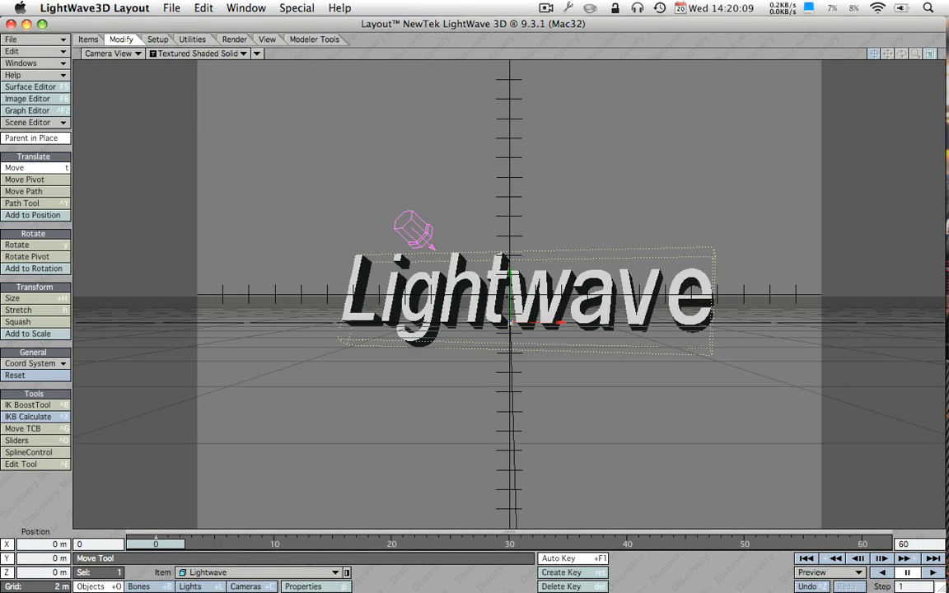
drag(511, 330, 482, 456)
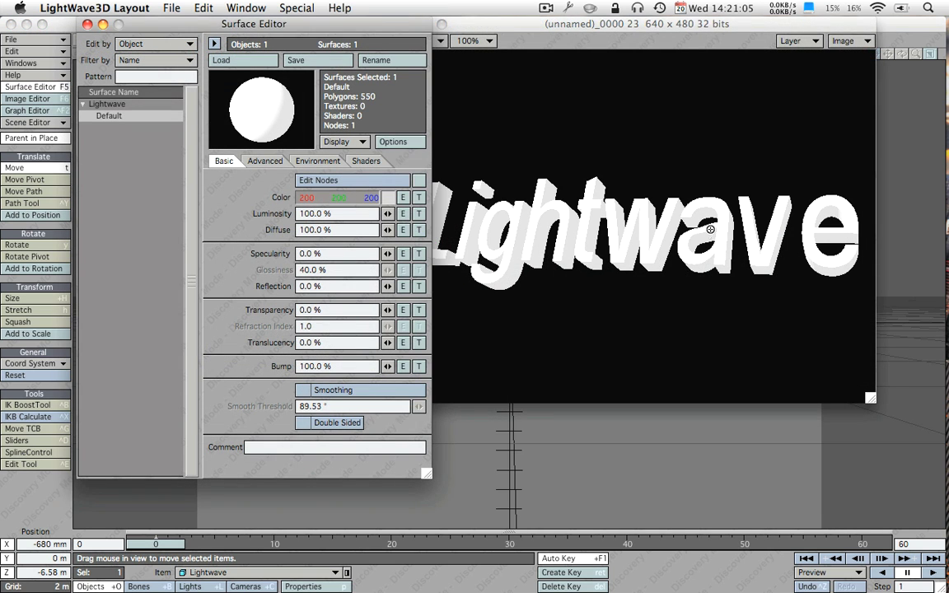
click(550, 236)
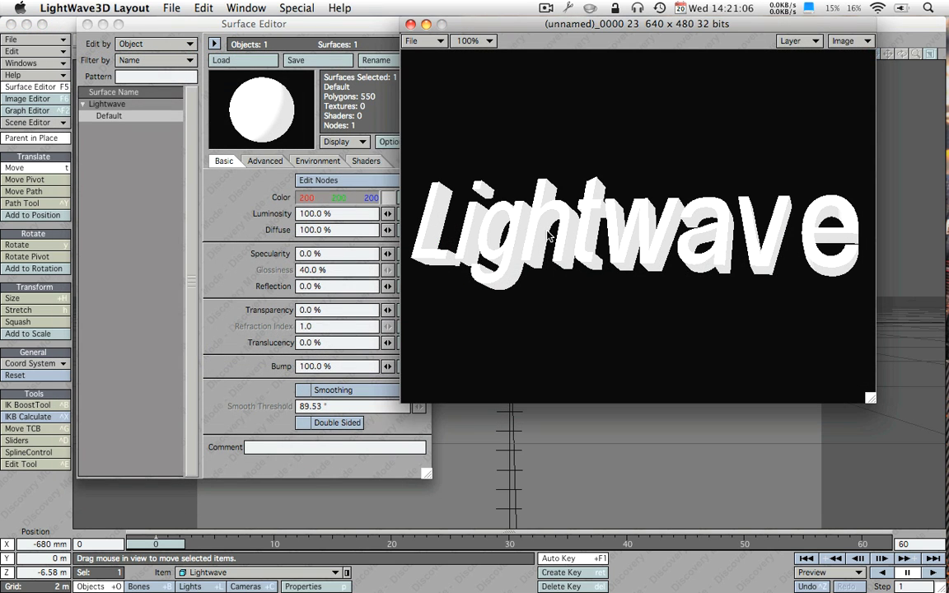
click(409, 24)
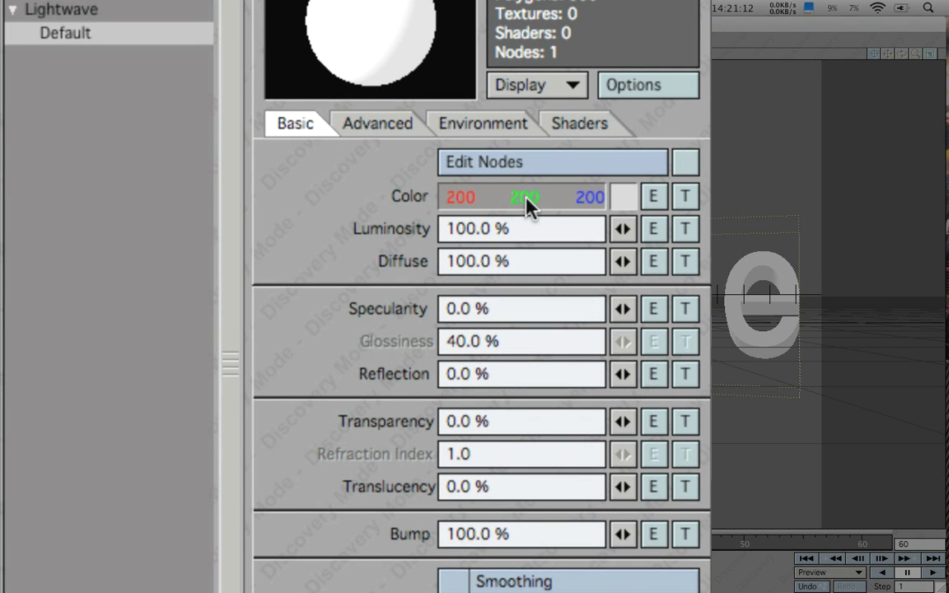
Step: Set the Default surface's color to bright green with RGB 67, 255, 92
drag(527, 204, 576, 204)
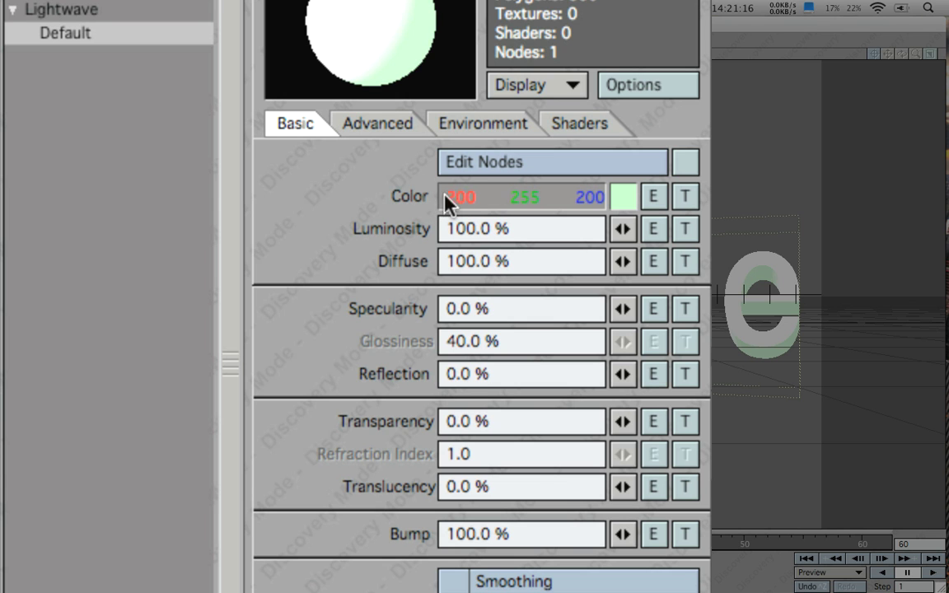
drag(461, 205, 467, 213)
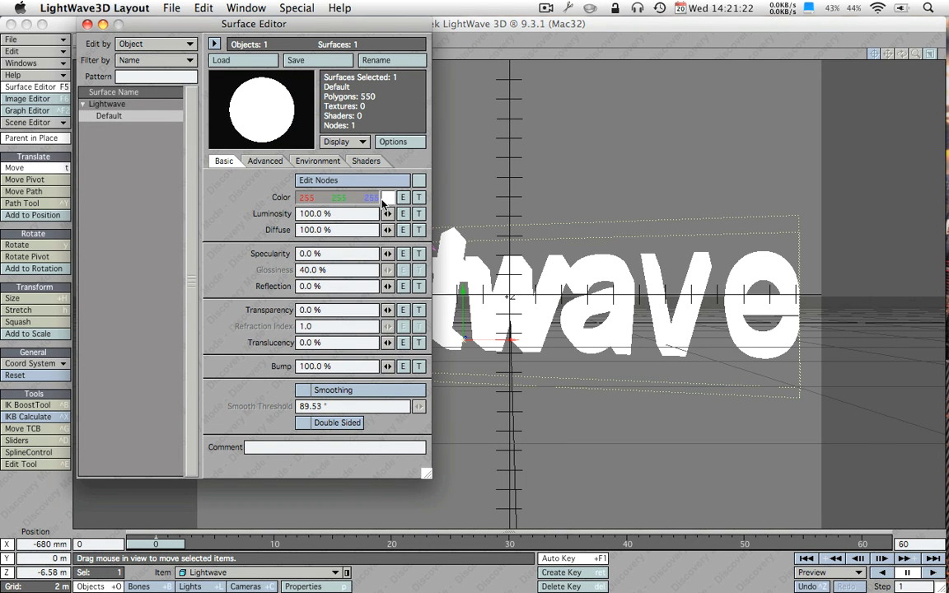
click(392, 199)
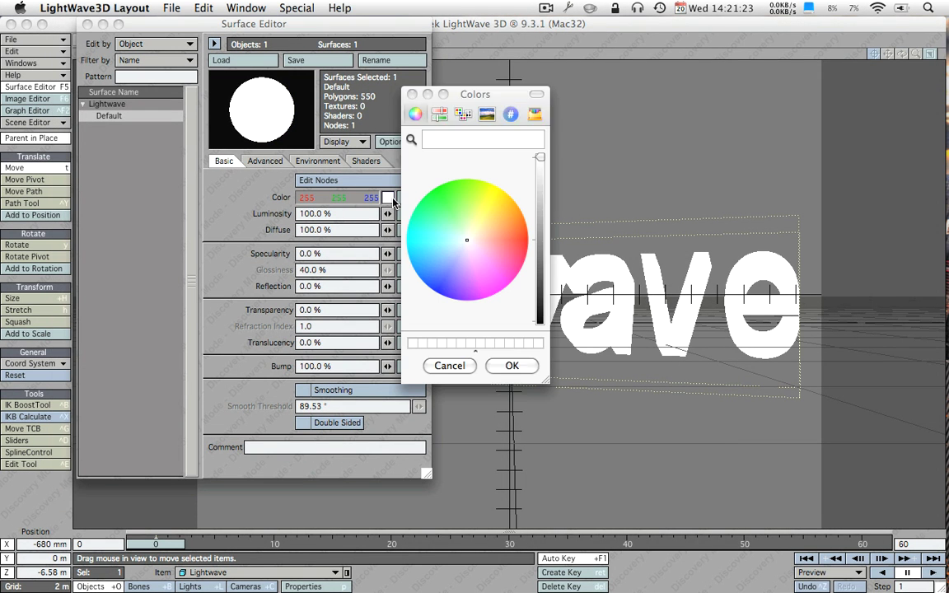
click(439, 206)
click(510, 364)
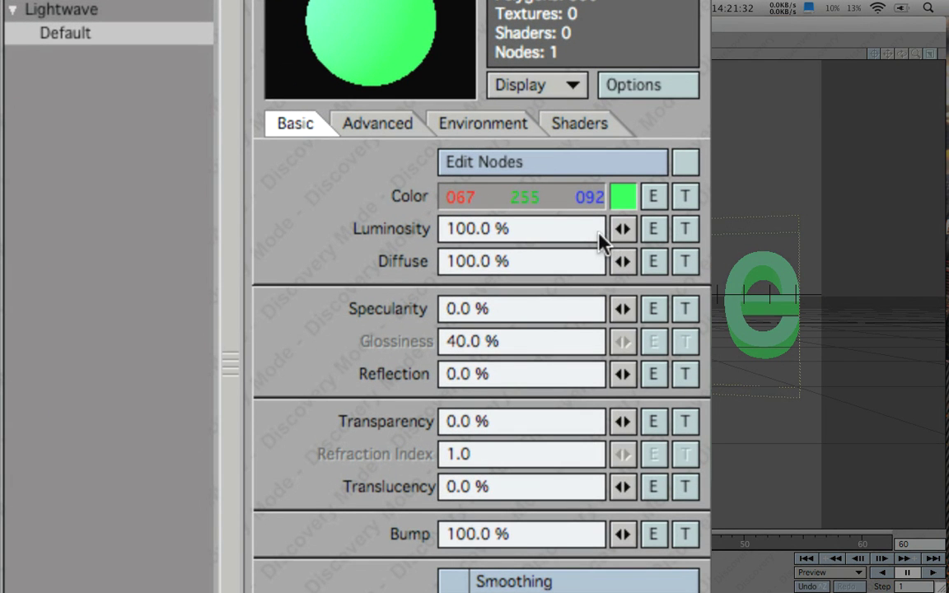
Step: Set the Default surface's Glow Intensity to 100% and return to its basic surface settings
click(375, 123)
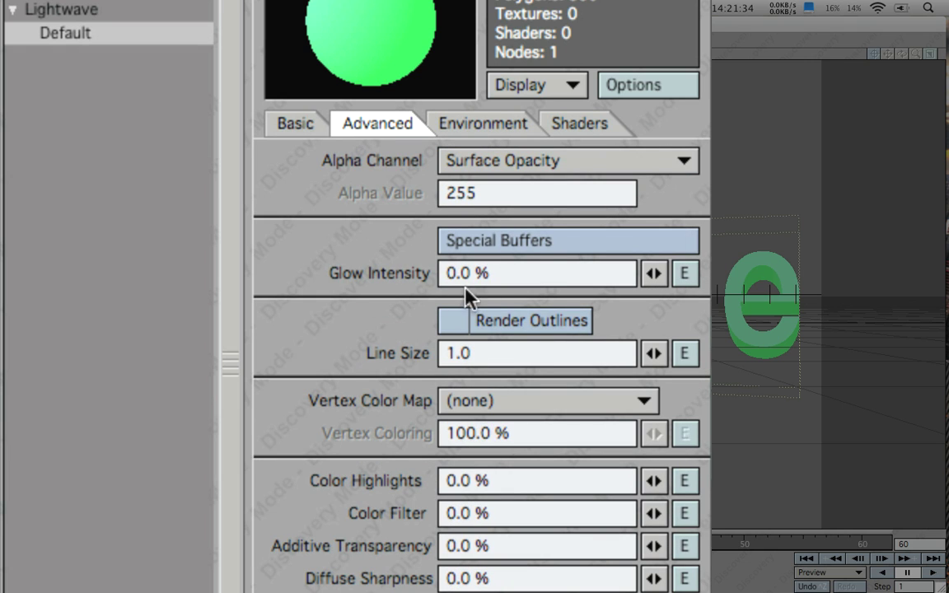
click(535, 280)
double_click(533, 280)
text(100)
key(Tab)
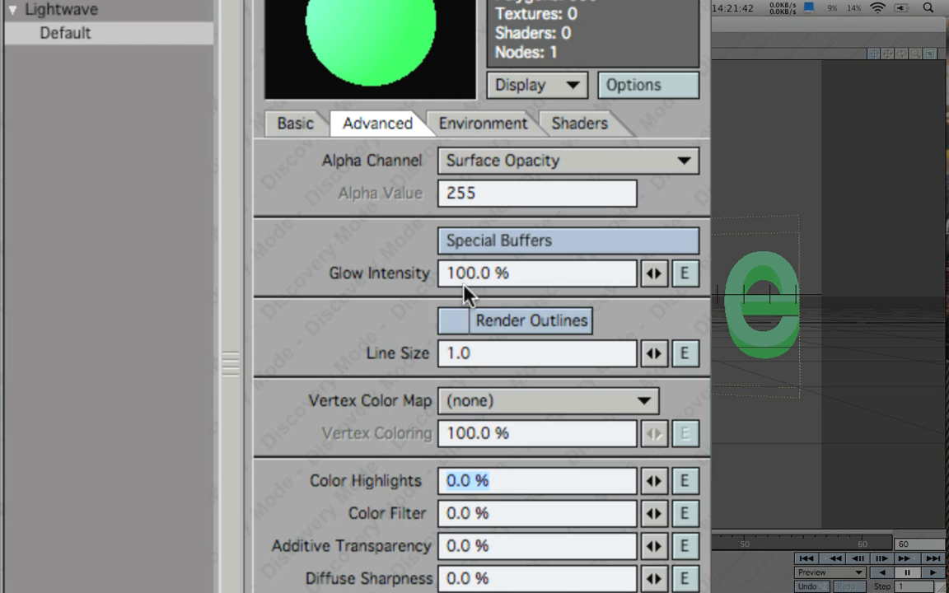
click(282, 123)
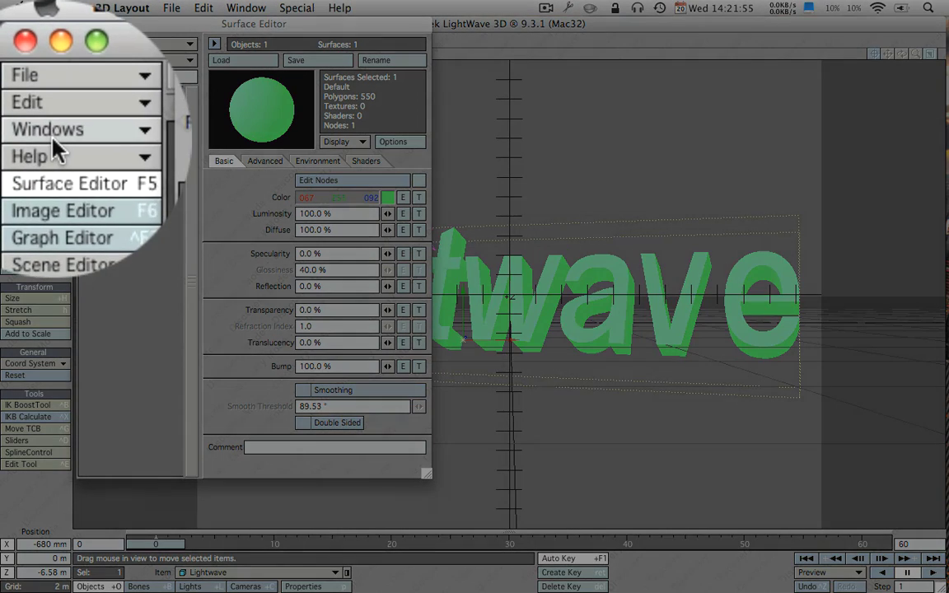
Step: Enable Glow in the scene's image processing effects and set its intensity to 100%
click(33, 63)
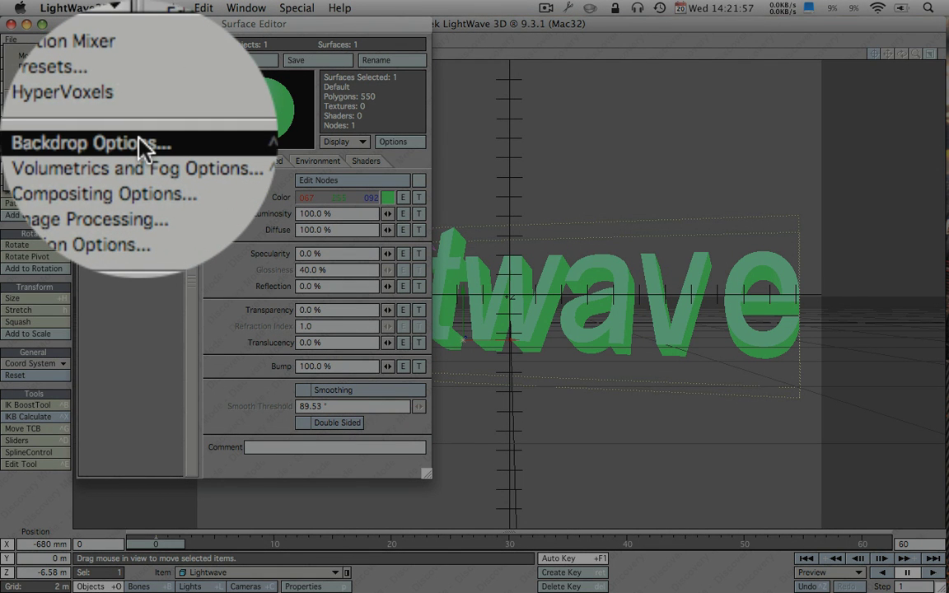
click(139, 145)
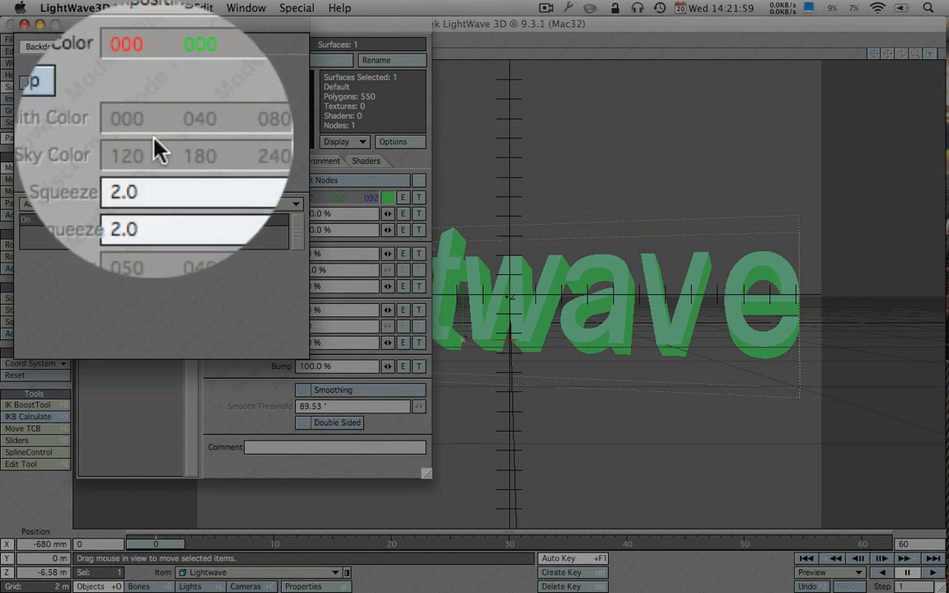
click(199, 107)
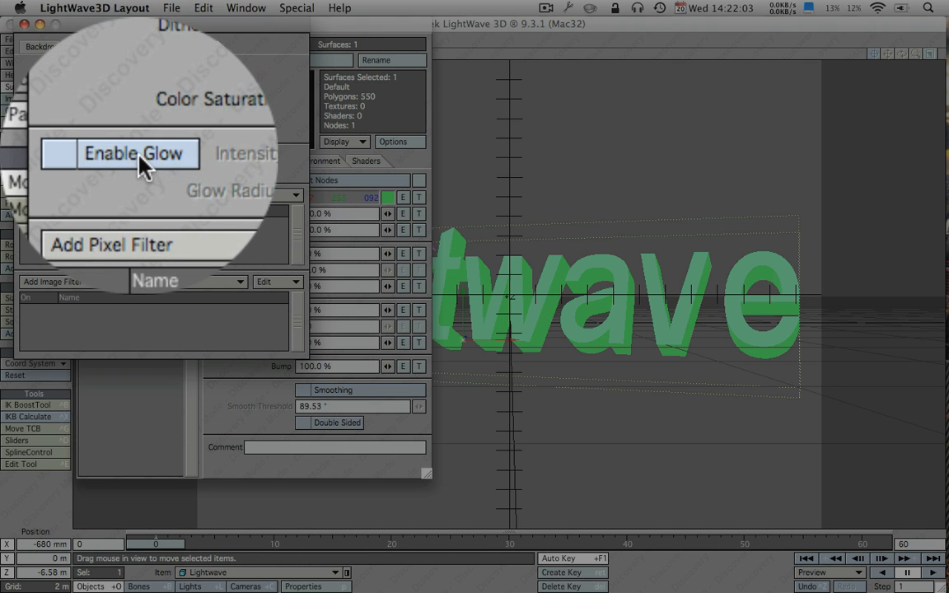
click(138, 158)
double_click(154, 156)
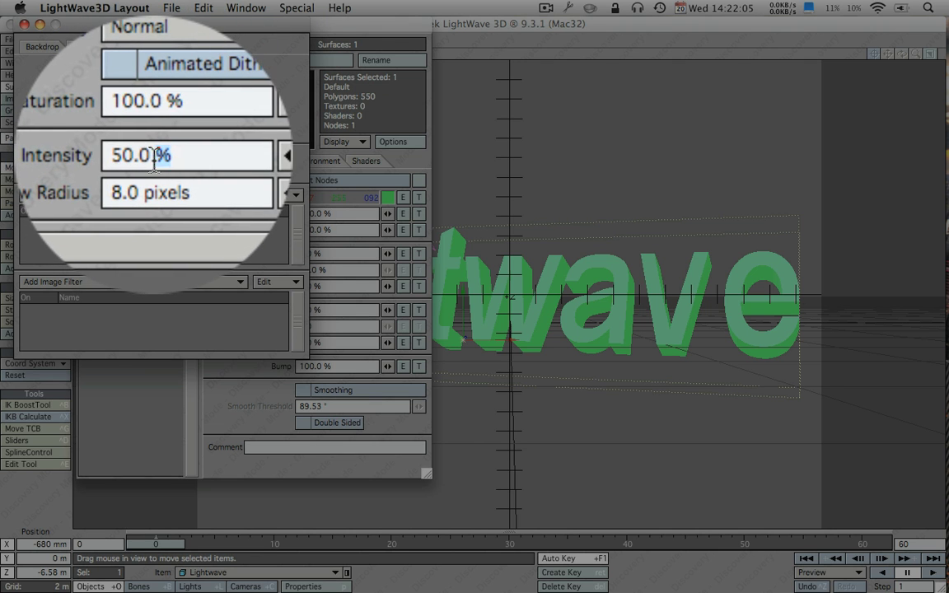
triple_click(154, 158)
text(1)
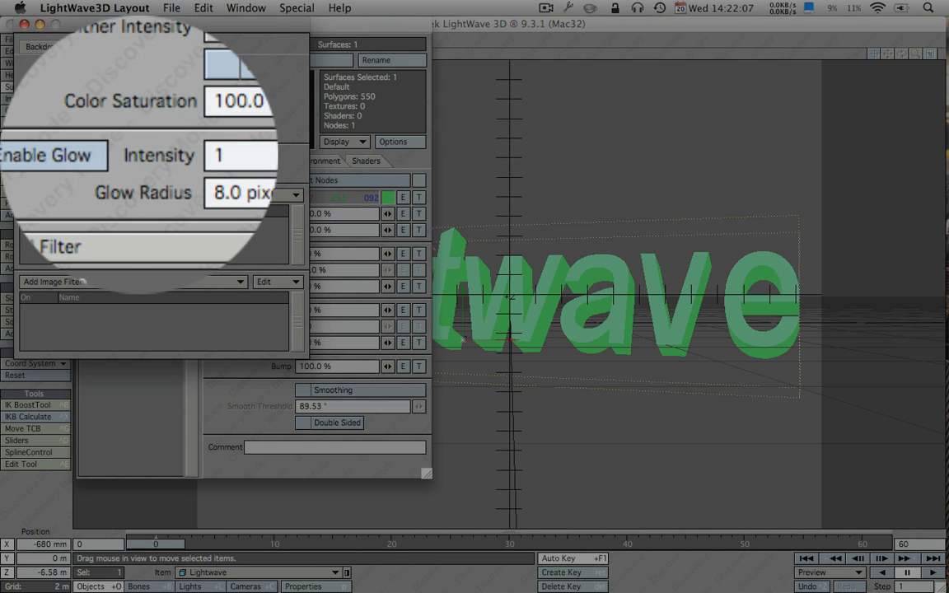
text(00)
key(Tab)
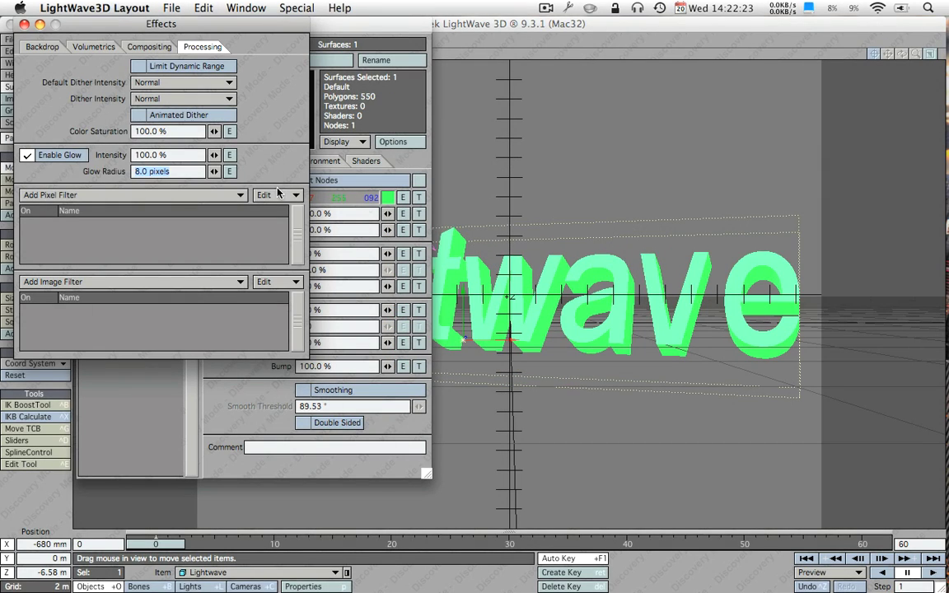
Step: Render the current frame to preview the green glowing text and close the Effects window
key(F9)
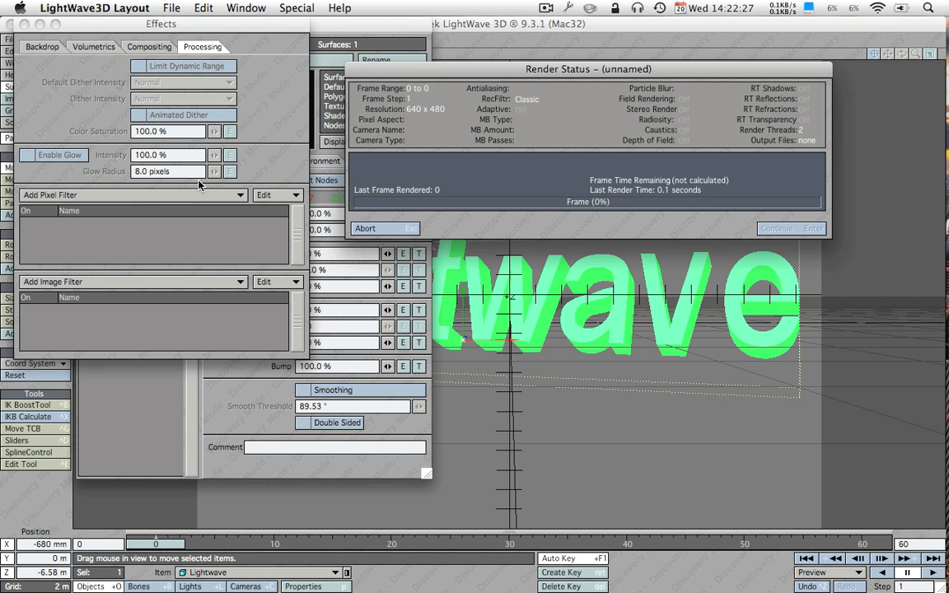
key(Return)
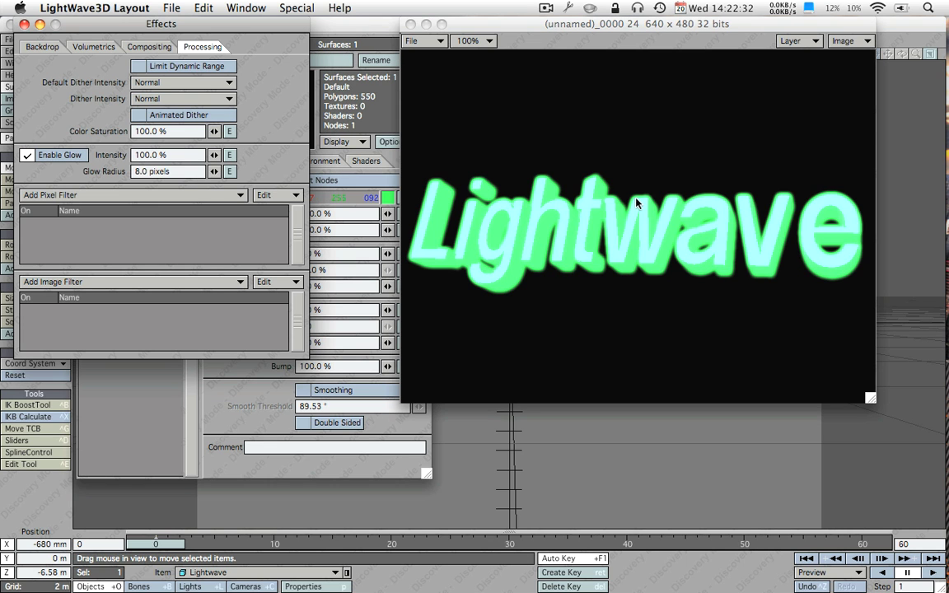
click(23, 24)
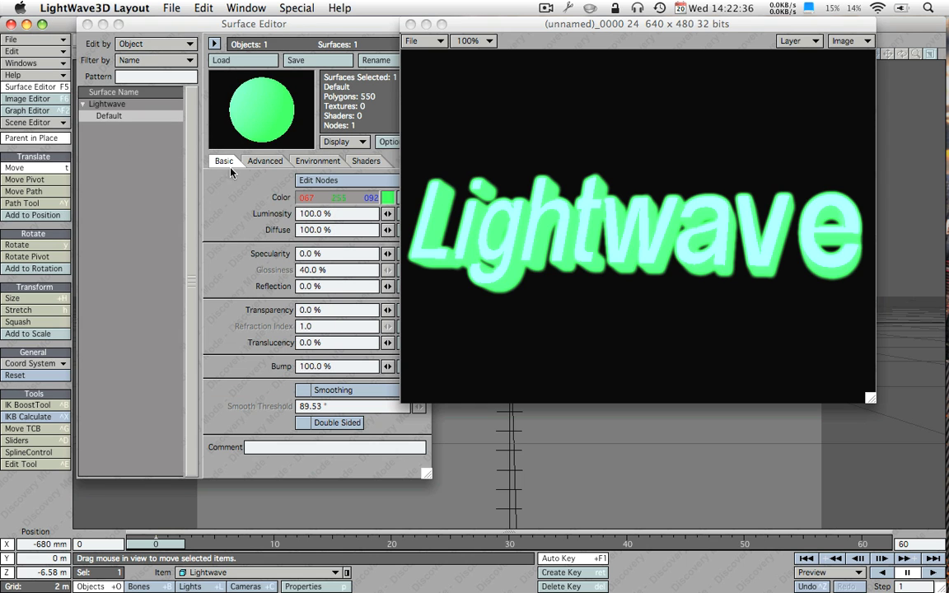
Step: Open the texture of the surface color, add a Procedural layer and remove the empty image map layer
drag(298, 24, 222, 6)
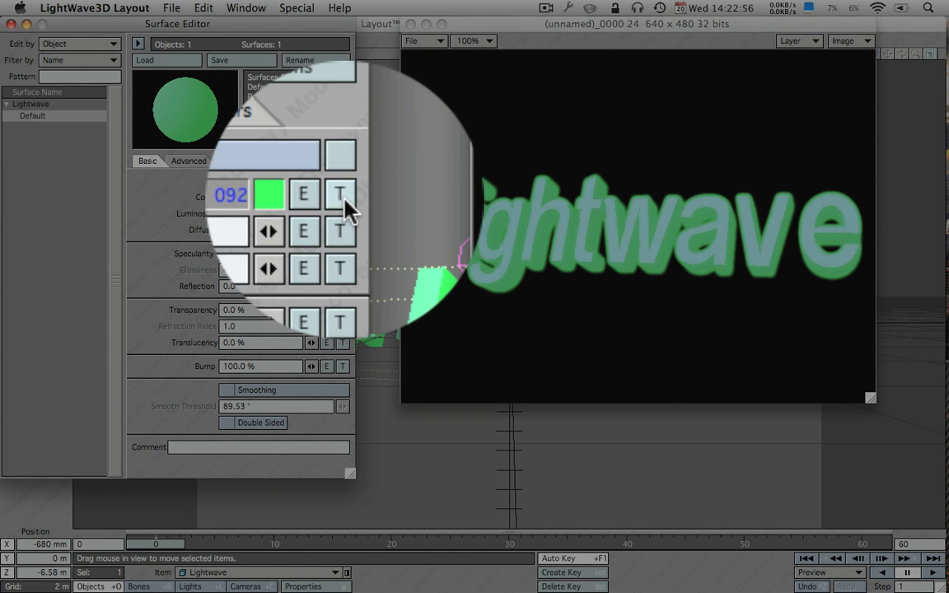
click(342, 198)
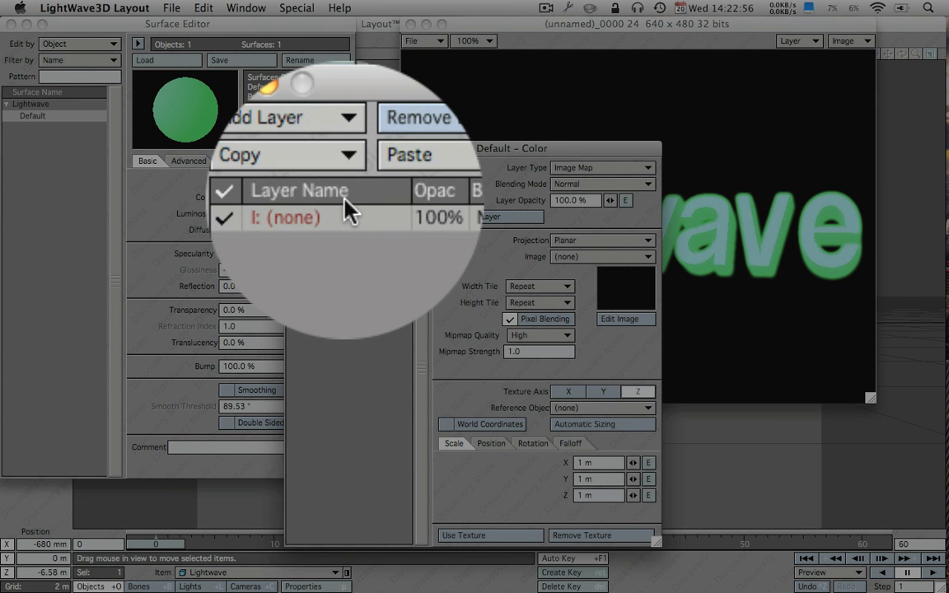
drag(490, 186, 424, 182)
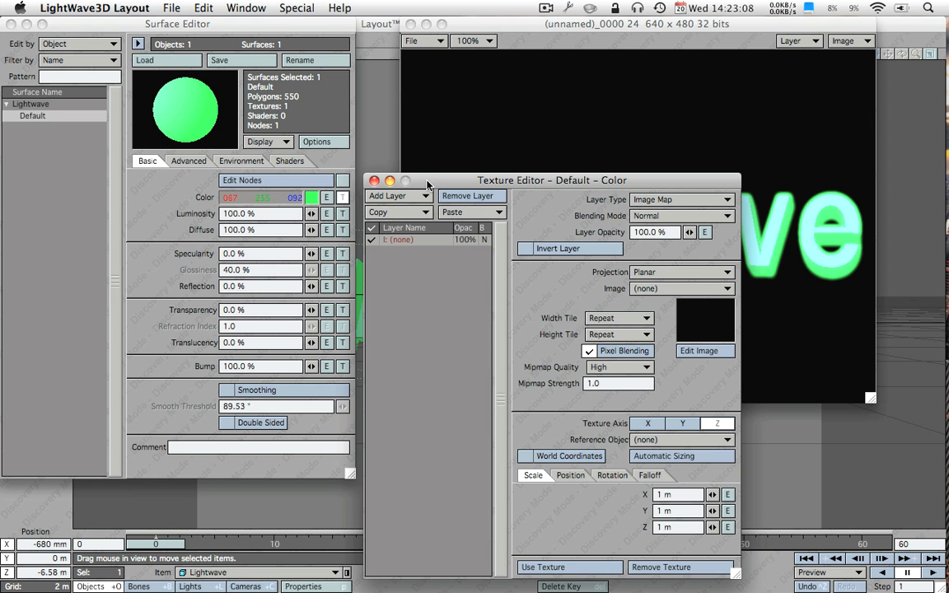
drag(428, 183, 409, 29)
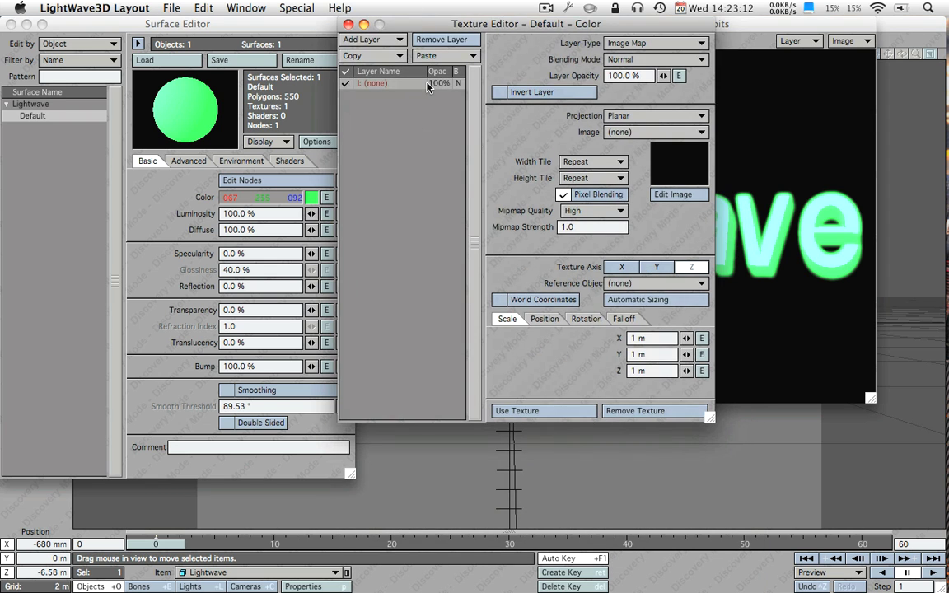
click(398, 43)
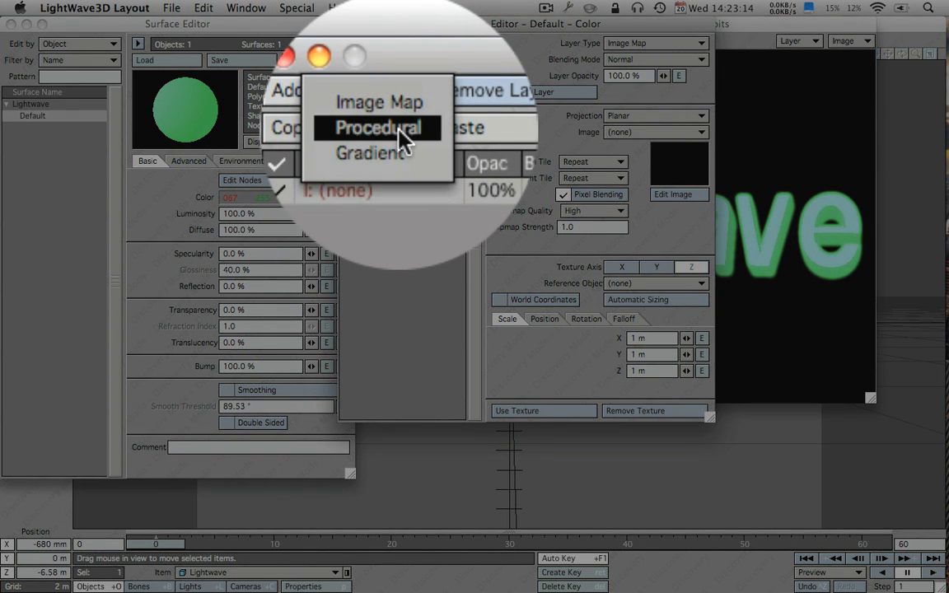
click(402, 139)
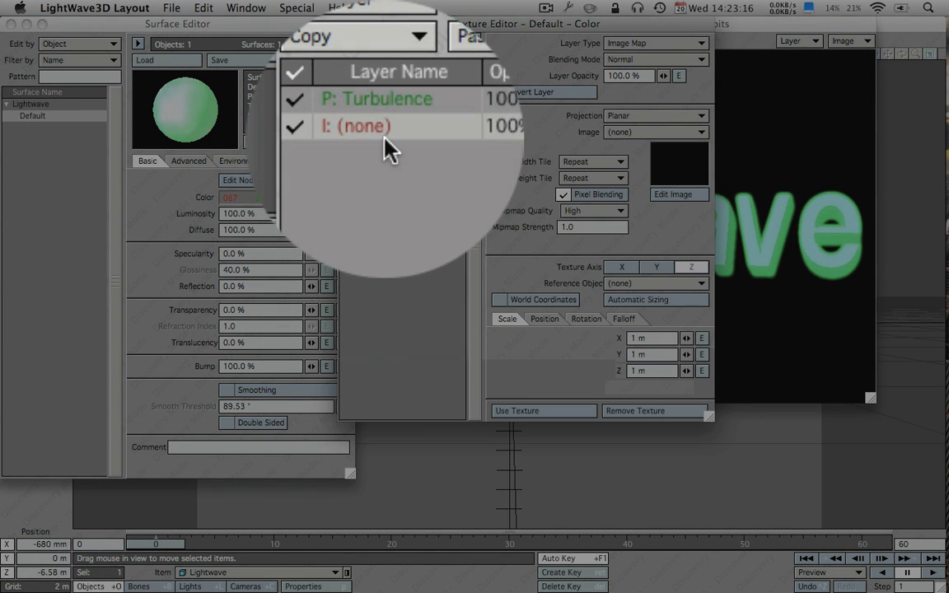
click(435, 40)
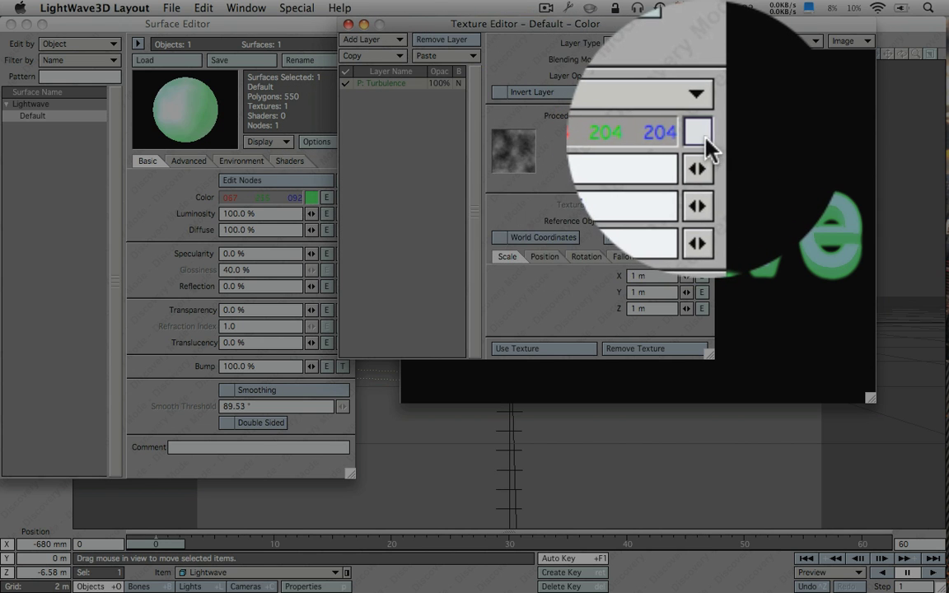
Step: Set the Turbulence layer's texture color to dark red with RGB 145, 14, 0
click(697, 132)
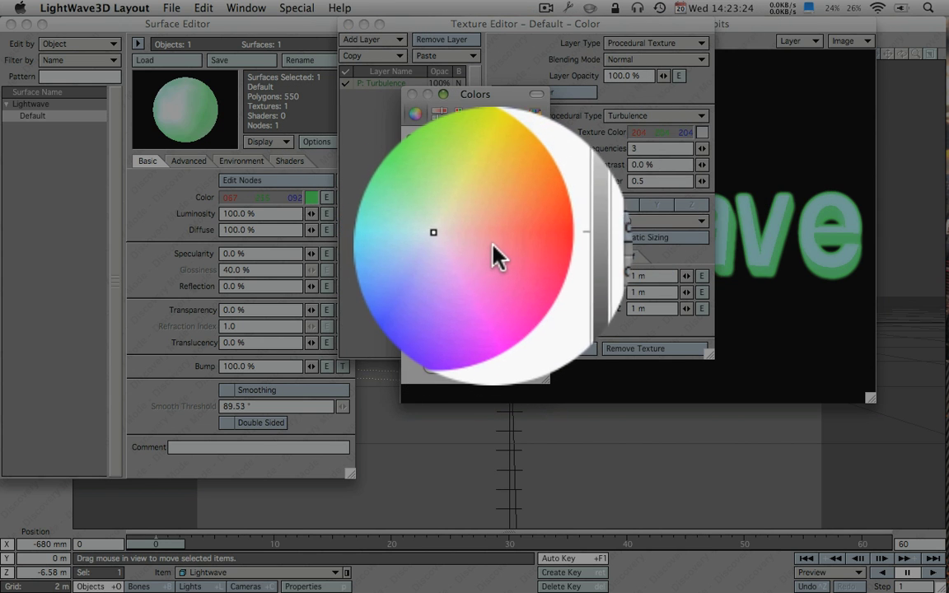
click(497, 254)
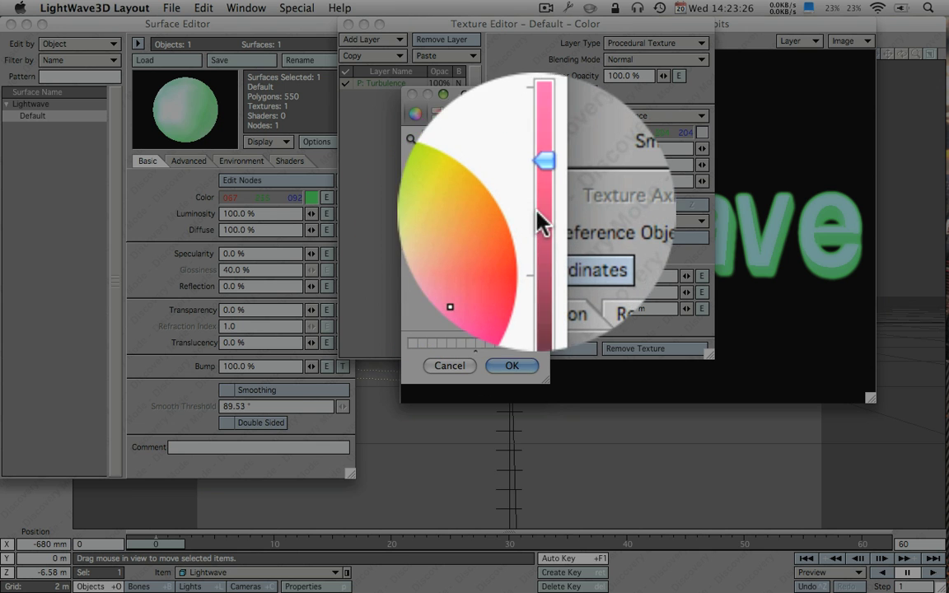
drag(542, 216, 546, 238)
click(527, 232)
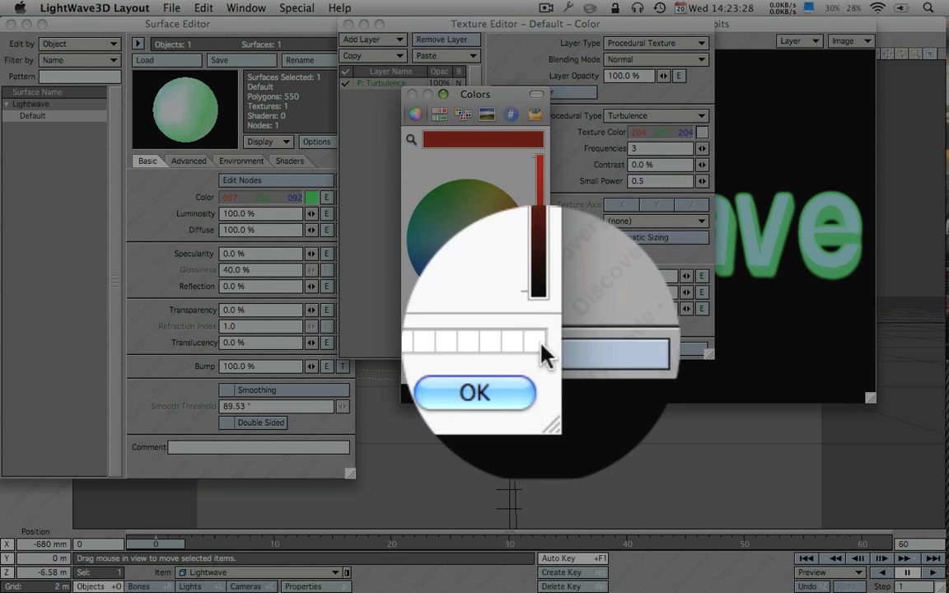
click(510, 366)
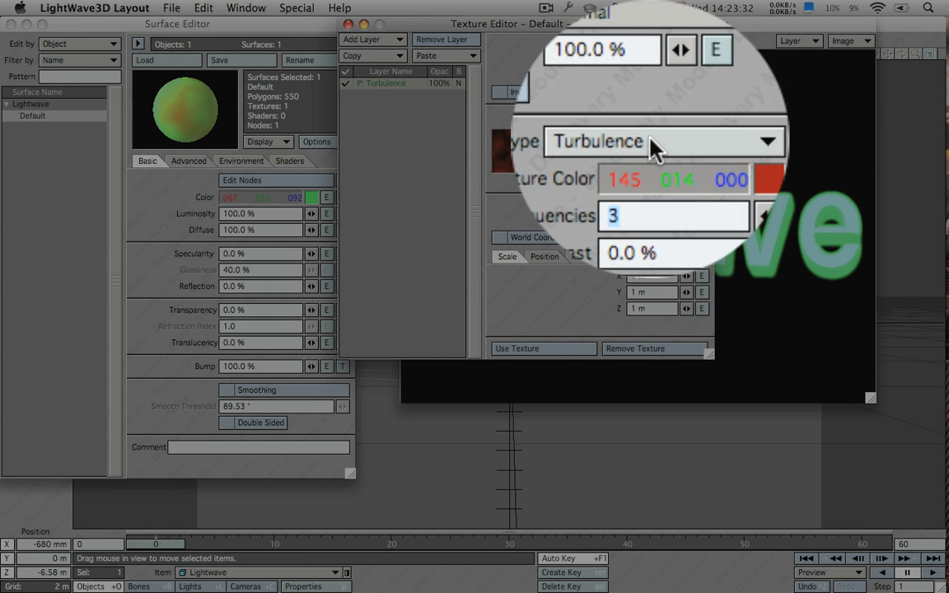
Step: Try Smoky1 and another procedural type for the surface's color texture layer
click(652, 147)
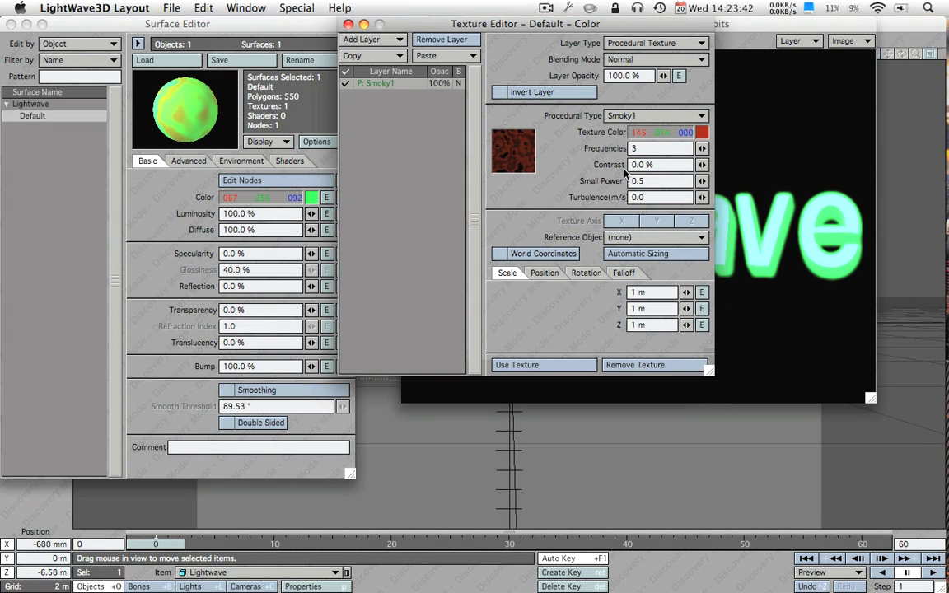
click(696, 115)
click(811, 81)
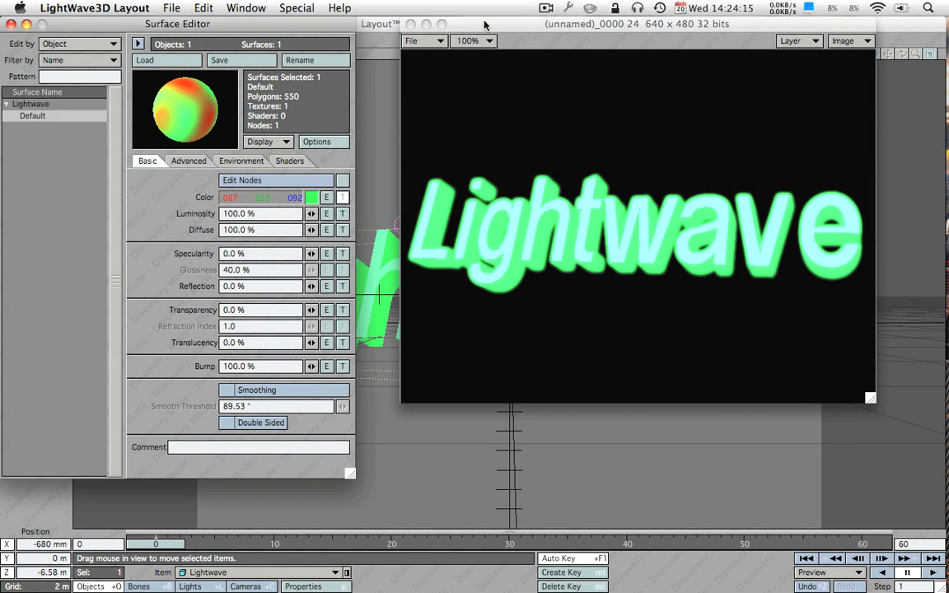
Step: Move the old render window aside and render the current frame to preview the textured text
drag(485, 25, 403, 55)
key(F9)
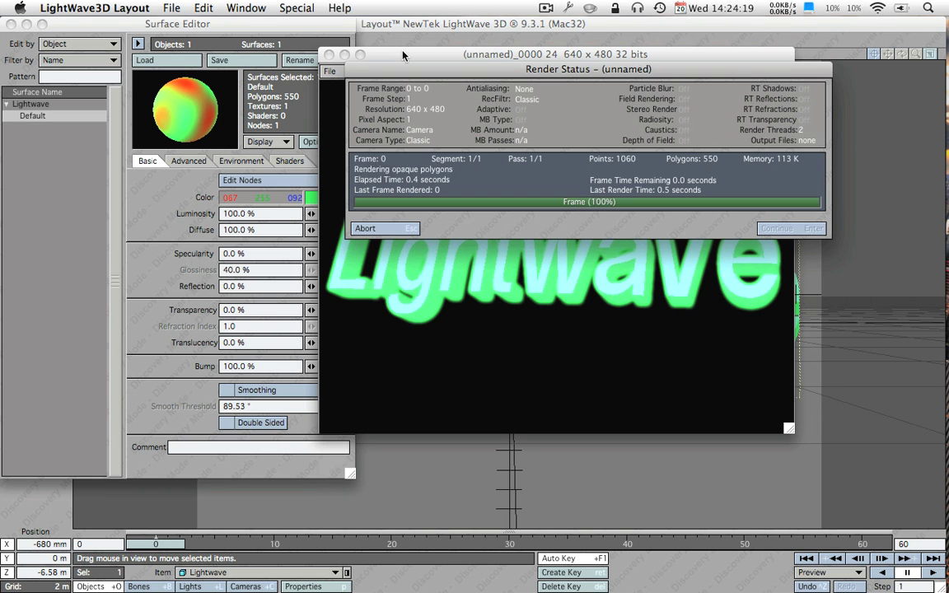
click(776, 228)
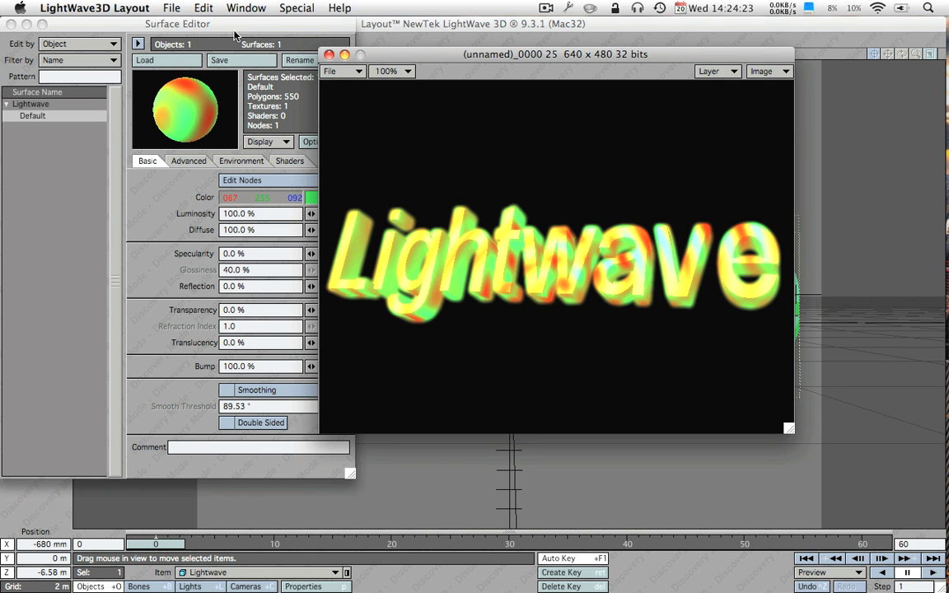
Step: Rearrange the surface settings and render windows, and open the surface presets library
drag(235, 33, 509, 74)
drag(448, 53, 595, 67)
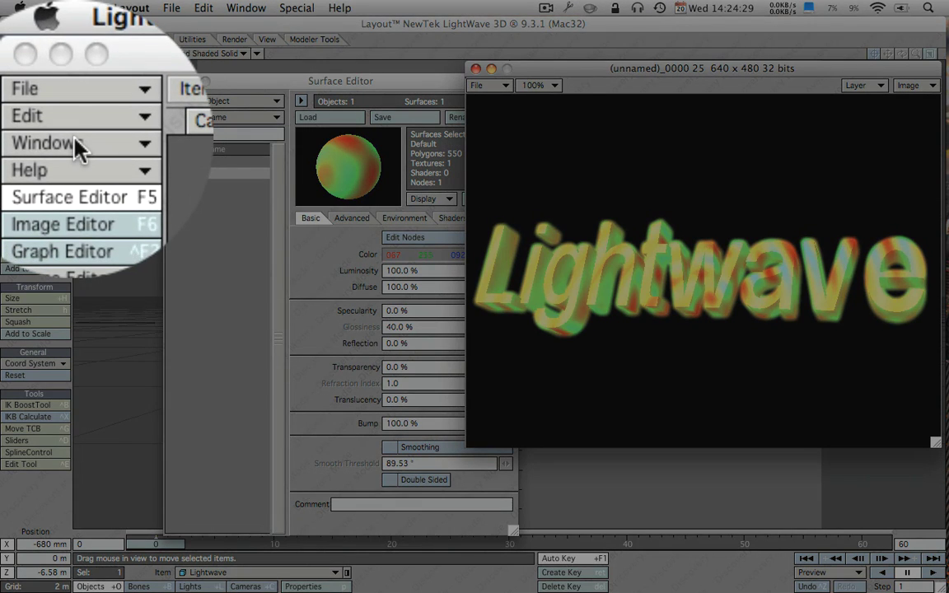
click(66, 122)
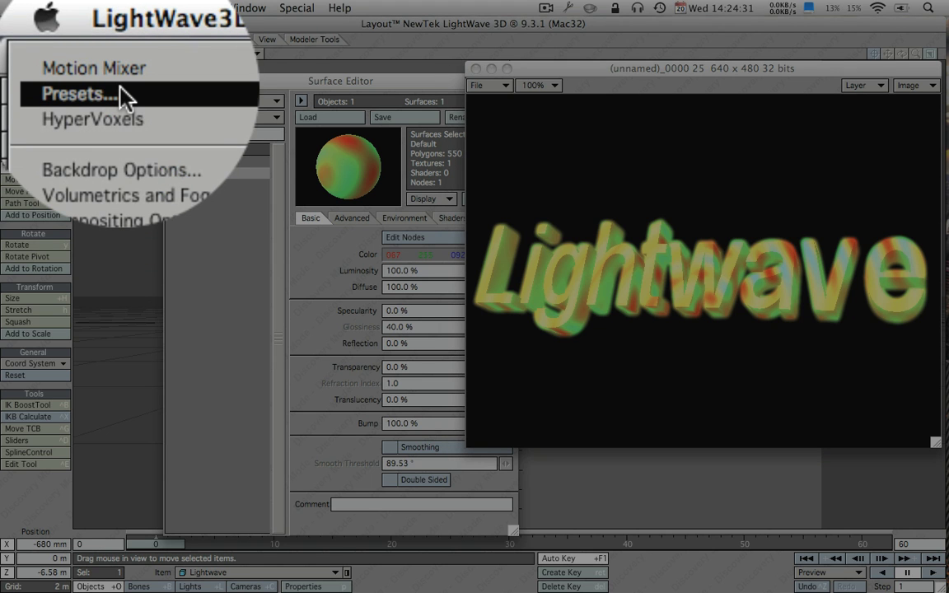
click(123, 97)
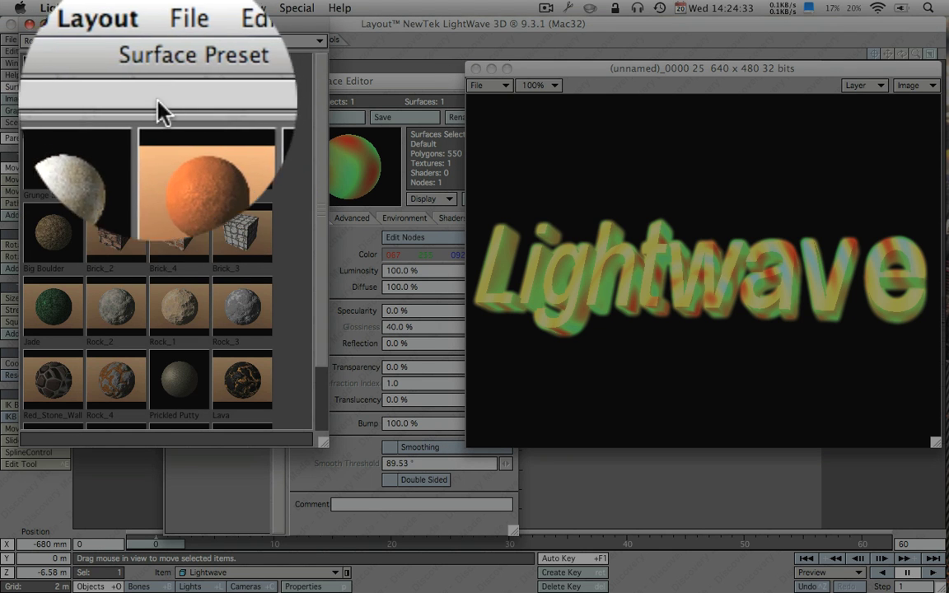
Step: Load the Lava Rock 2 preset from the Rock category onto the text's Default surface, confirming the replacement of its settings
click(54, 41)
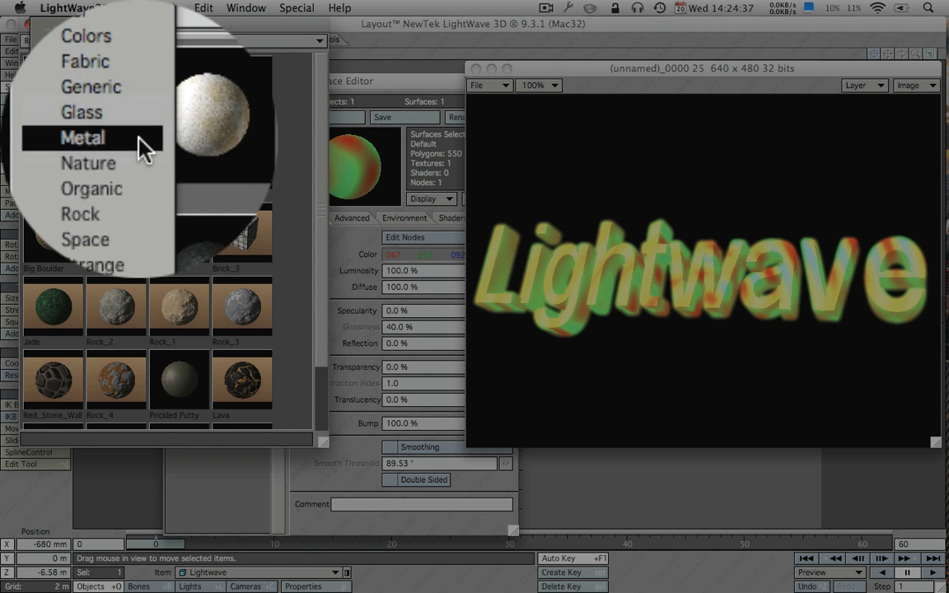
scroll(124, 124, down, 1)
scroll(125, 124, up, 3)
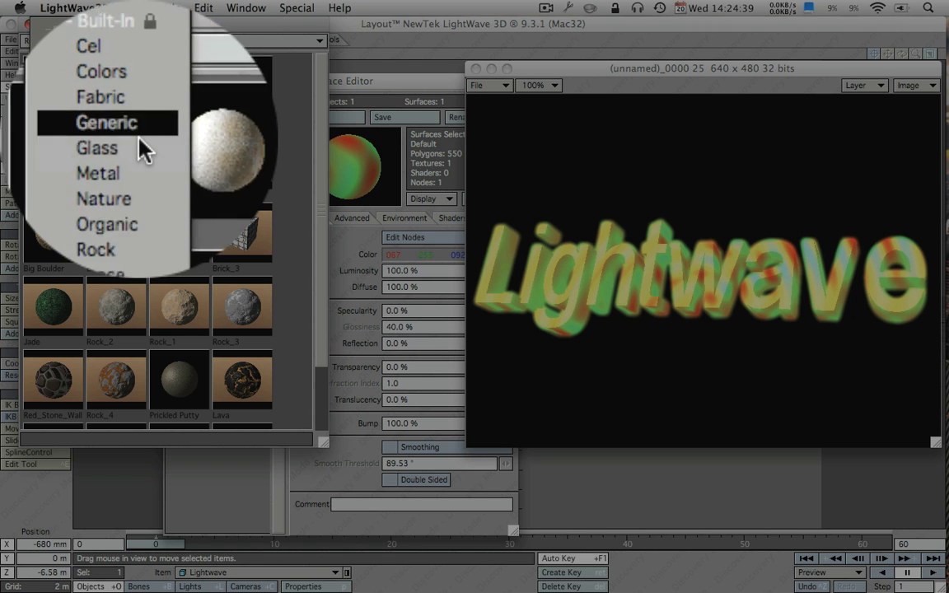
scroll(124, 123, down, 5)
click(124, 124)
scroll(196, 234, down, 5)
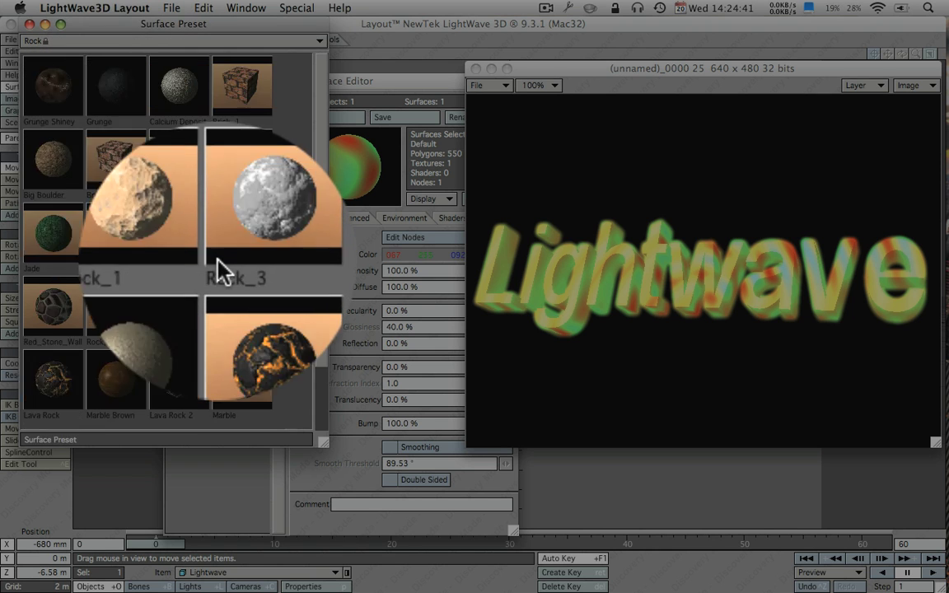
scroll(212, 247, up, 1)
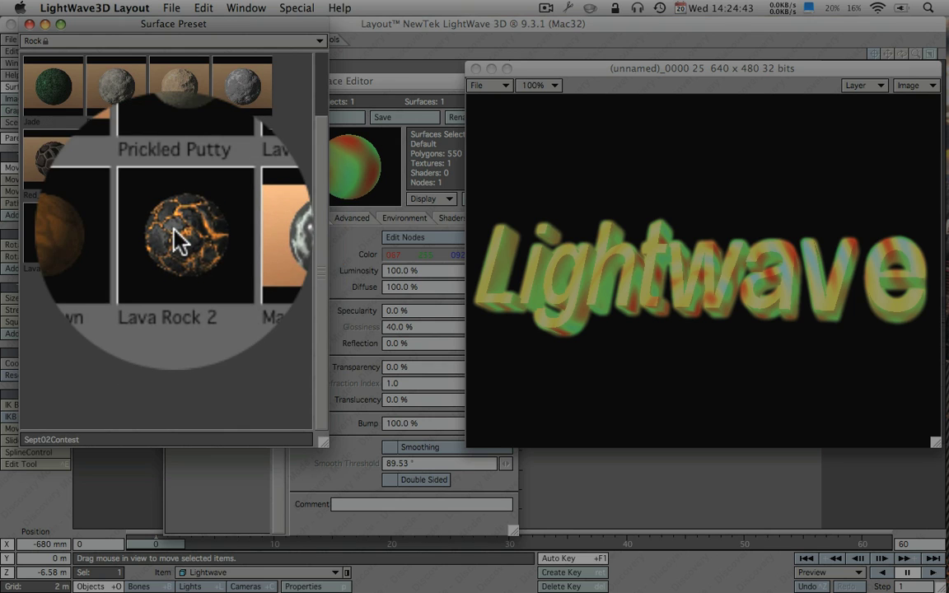
double_click(176, 230)
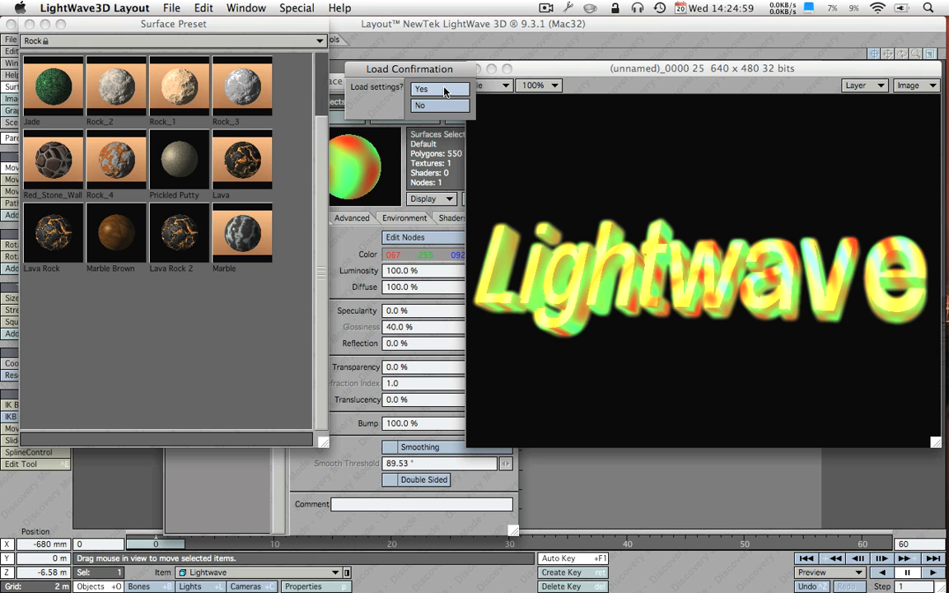
click(444, 90)
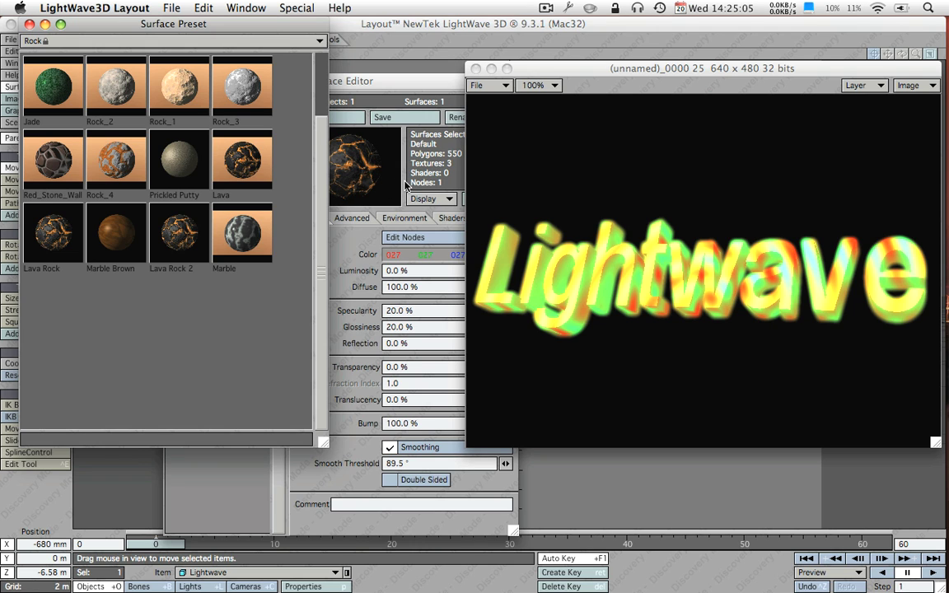
Step: Render the current frame to preview the text with the Lava Rock 2 surface
key(F9)
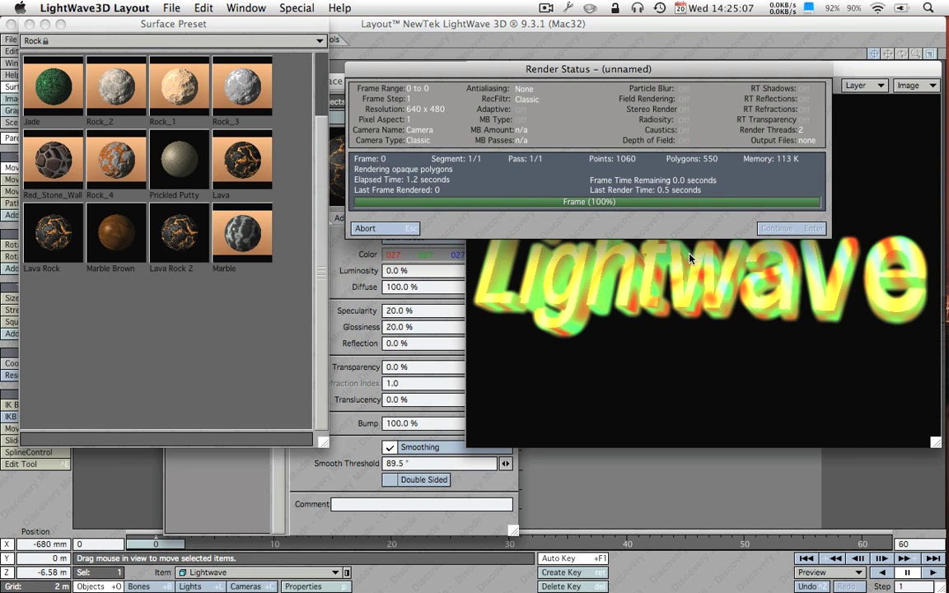
click(811, 228)
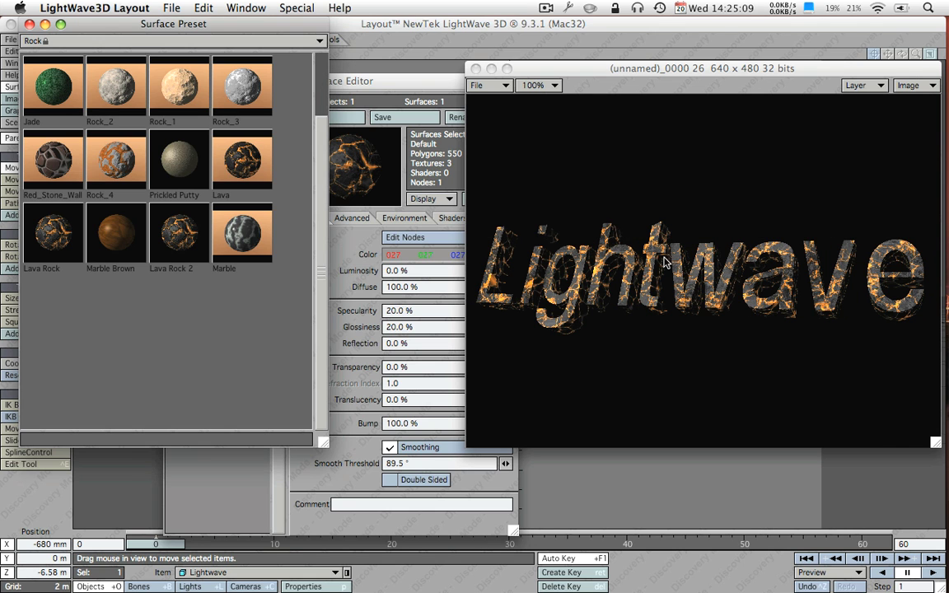
click(562, 234)
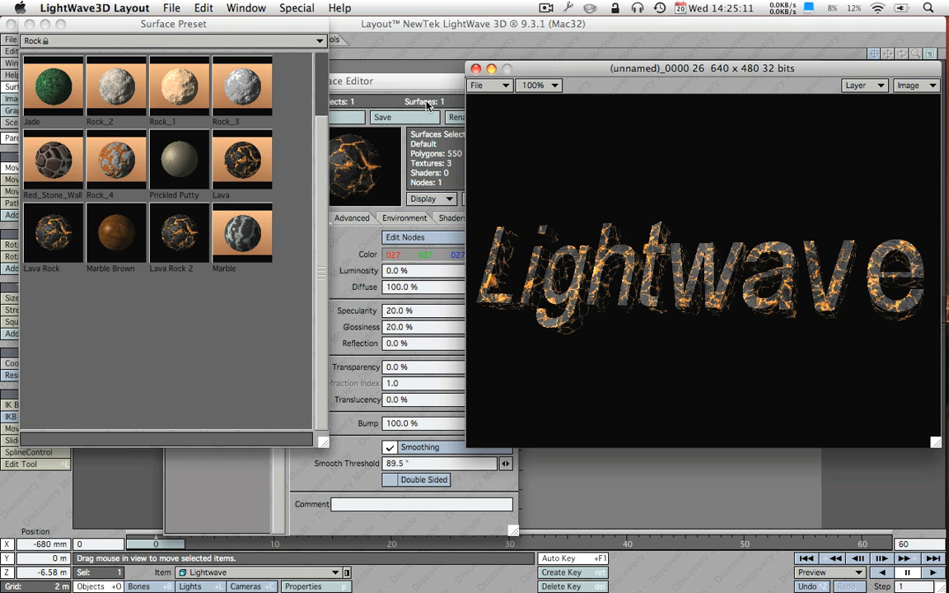
Step: Open the texture of the surface color and change the Veins layer's procedural type to Coriolis
drag(408, 83, 257, 91)
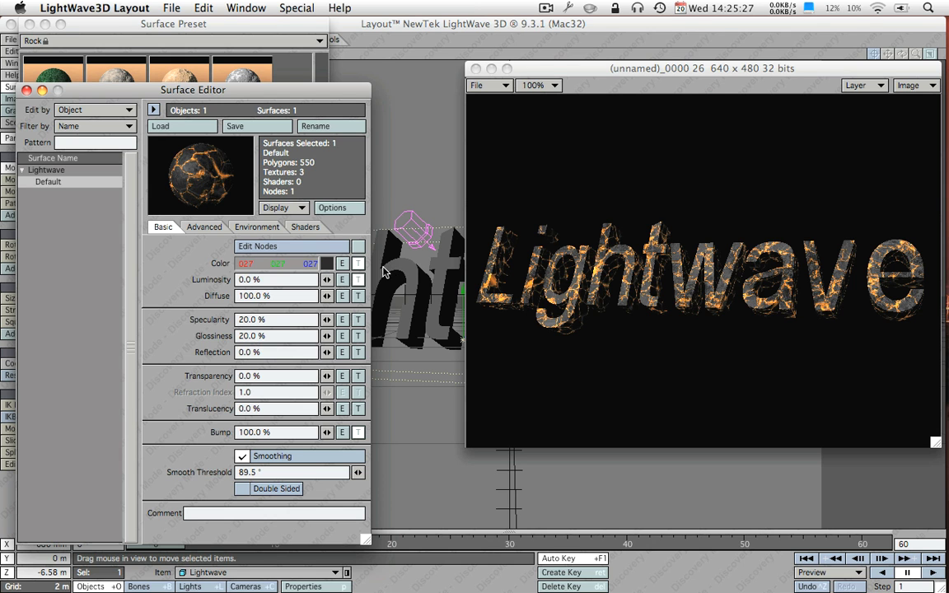
click(358, 263)
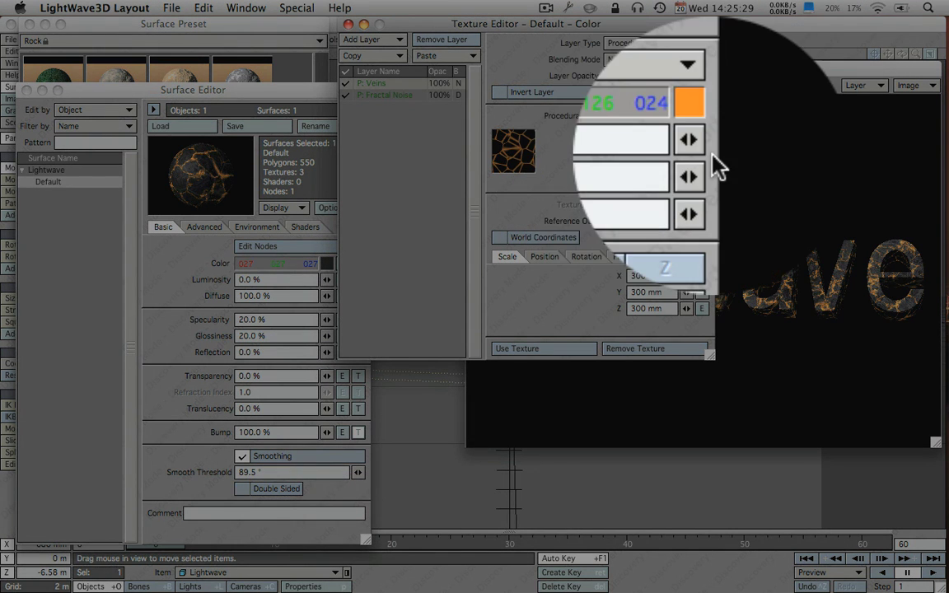
drag(702, 152, 702, 183)
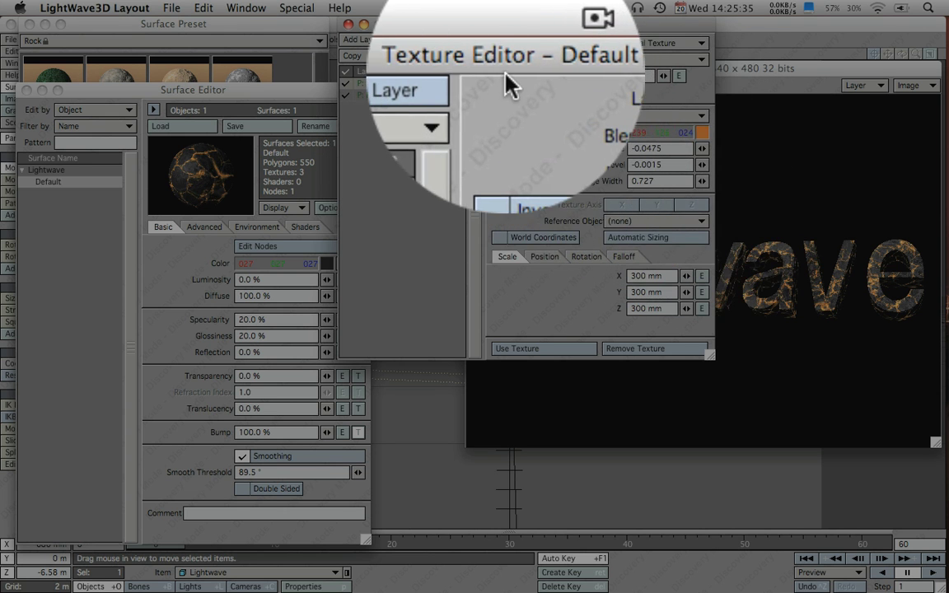
drag(473, 25, 189, 25)
click(341, 115)
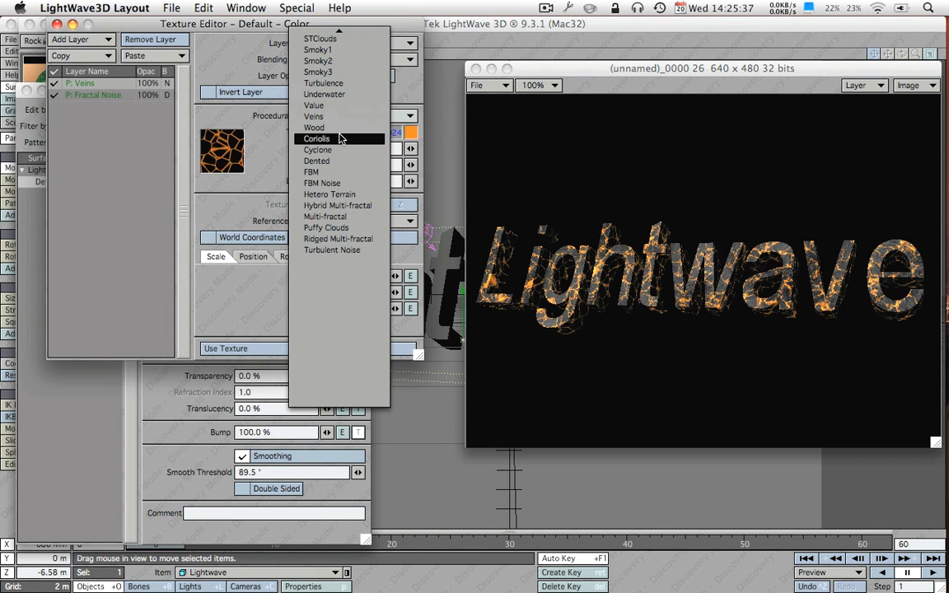
click(341, 138)
Step: Set the layer's Coriolis Twist to 0.966, Lacunarity to 1.83 and Octaves to 5.12, and apply the texture
click(410, 148)
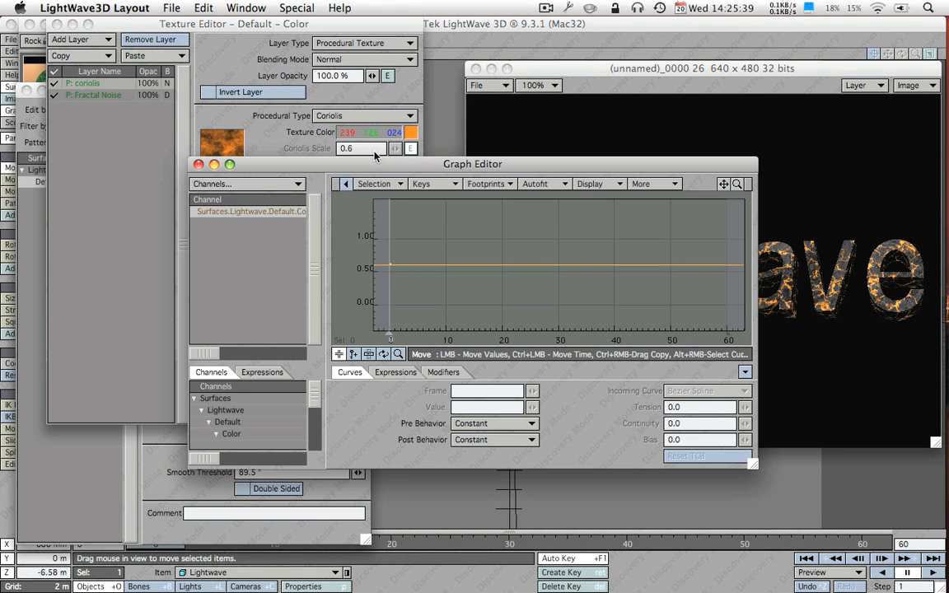
click(199, 164)
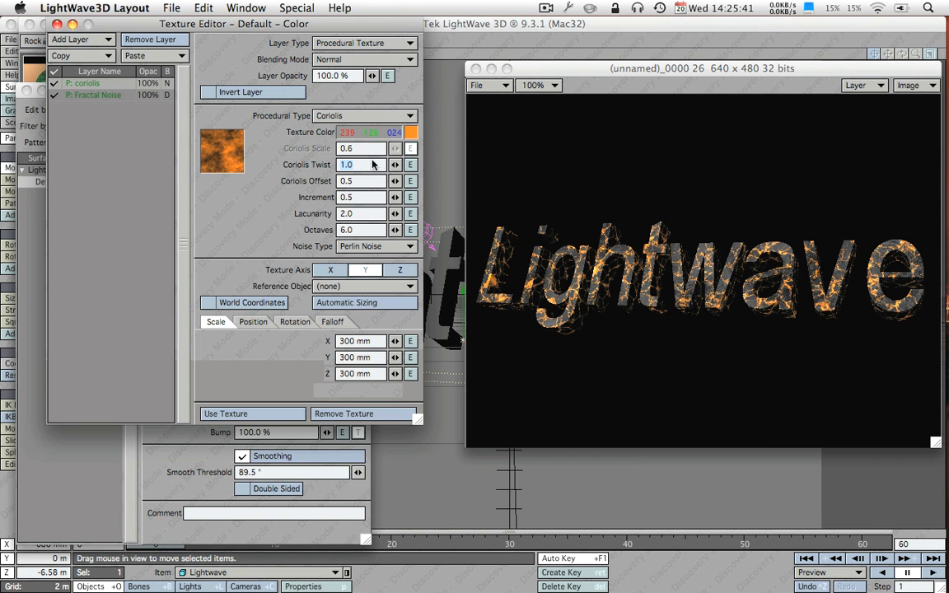
drag(396, 166, 401, 188)
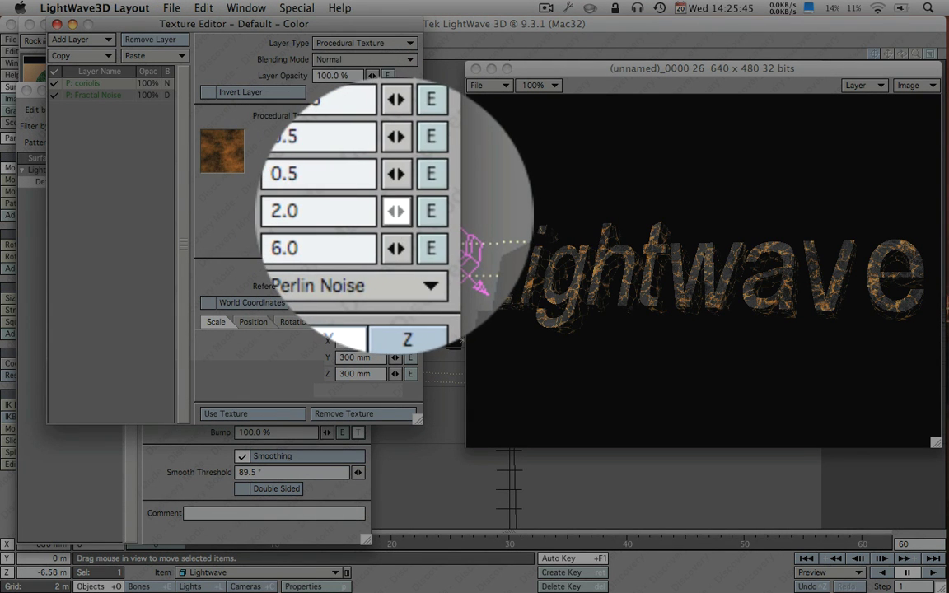
drag(396, 229, 390, 239)
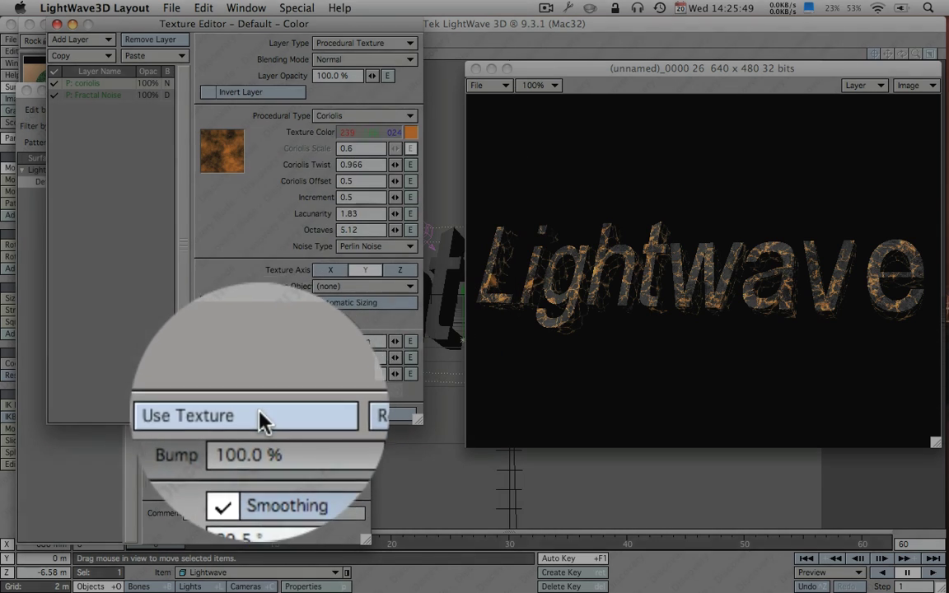
click(255, 413)
Step: Render the current frame to preview the Coriolis texture, and put away the surface settings and render windows
key(F9)
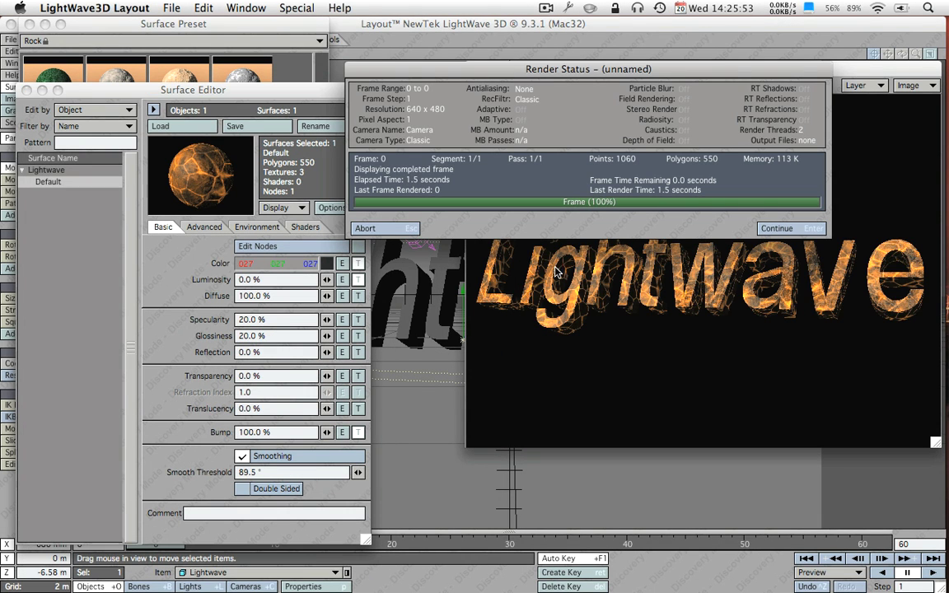
click(790, 231)
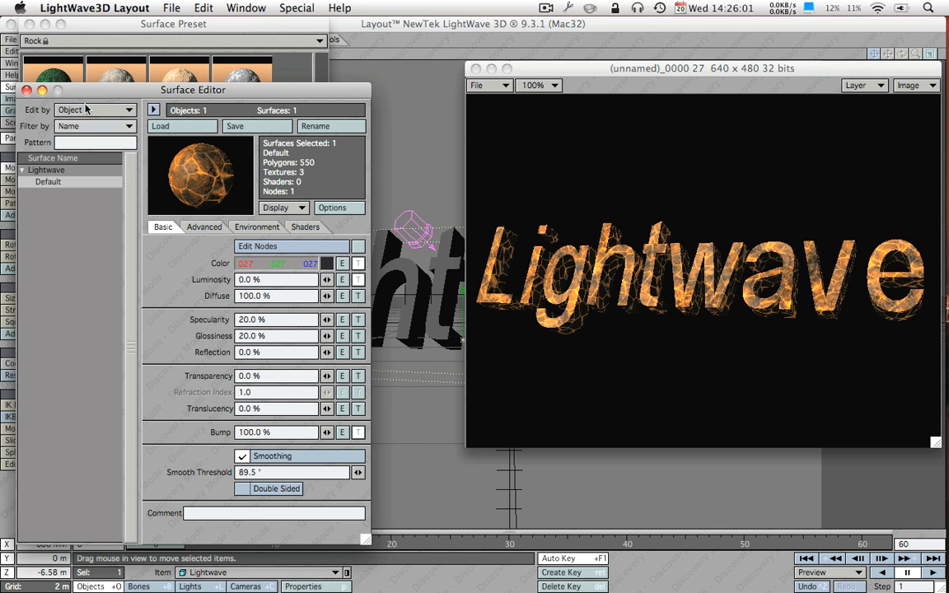
click(43, 89)
drag(497, 69, 470, 41)
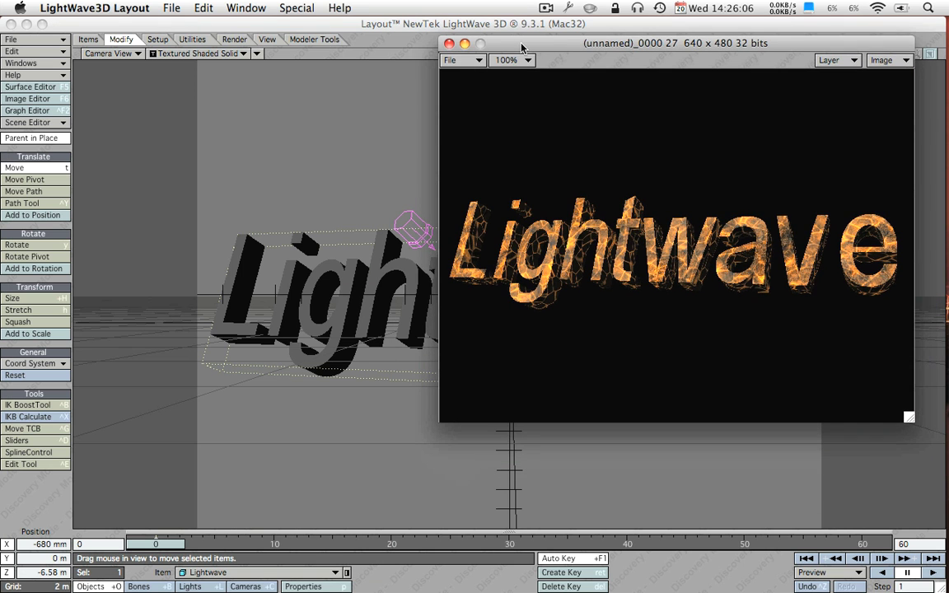
click(449, 45)
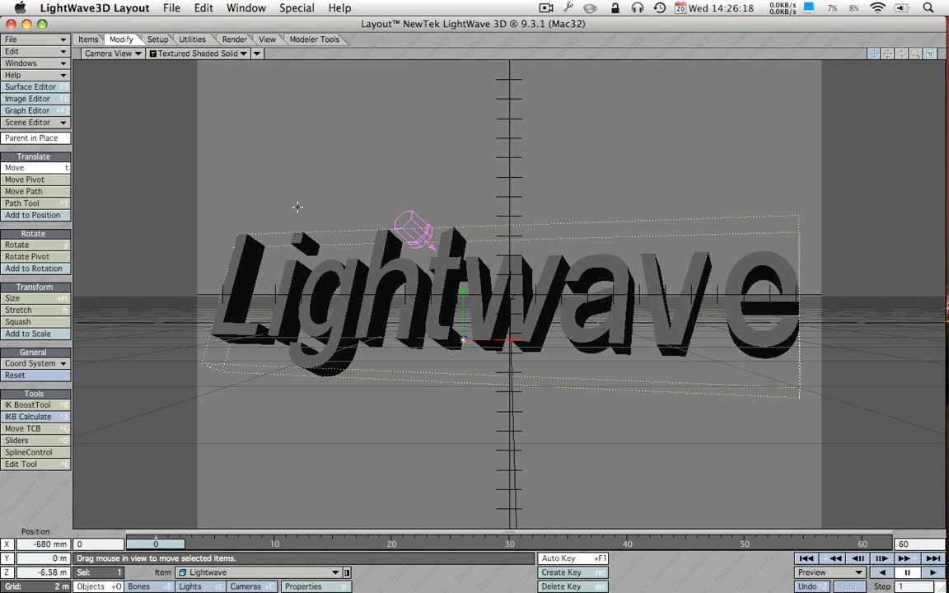